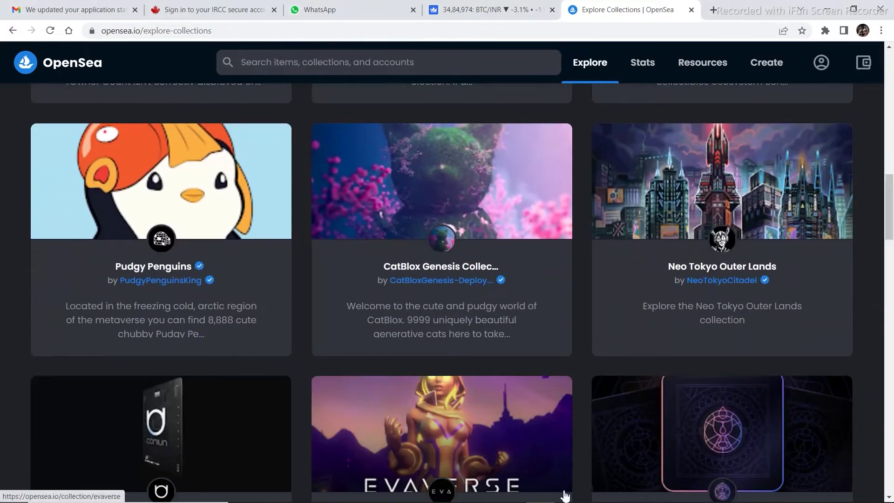
- Switch to the other Chrome window and search DuckDuckGo for "krita"
left_click(891, 500)
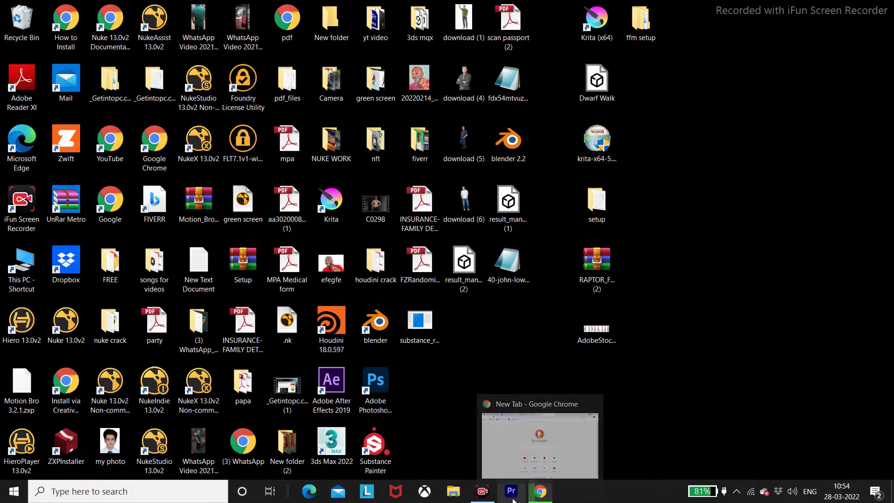
left_click(535, 492)
left_click(359, 270)
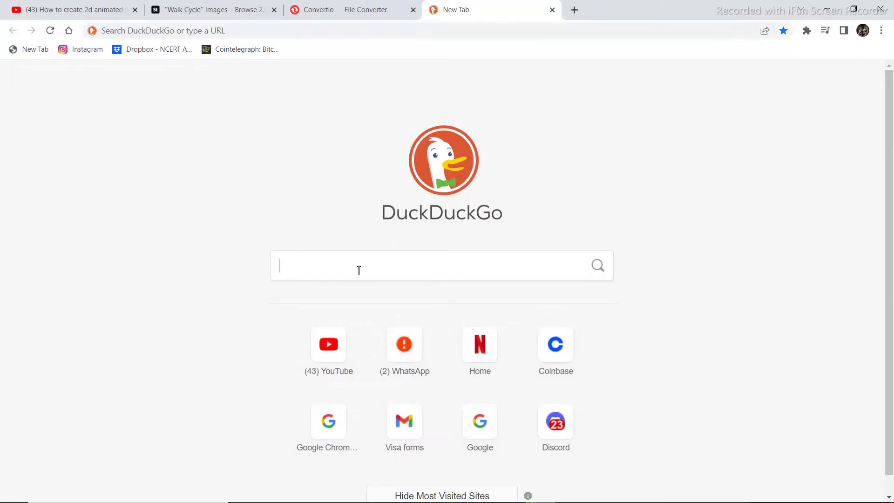
type("krita")
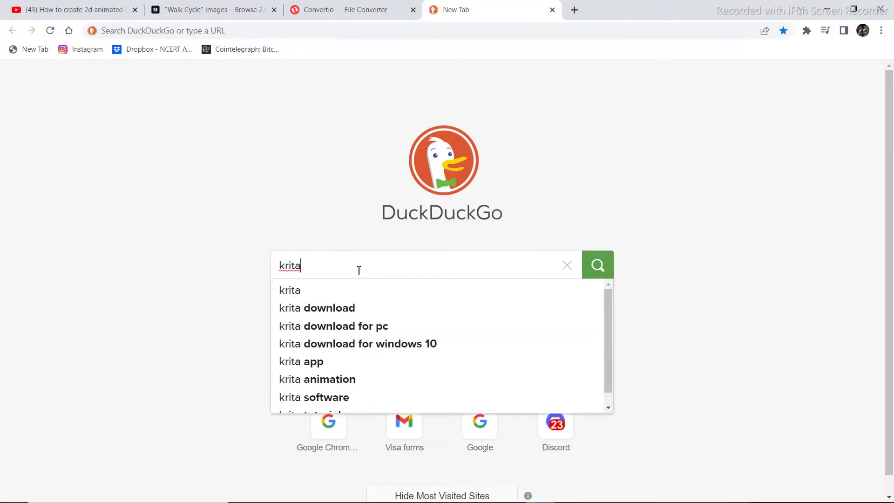
key("Return")
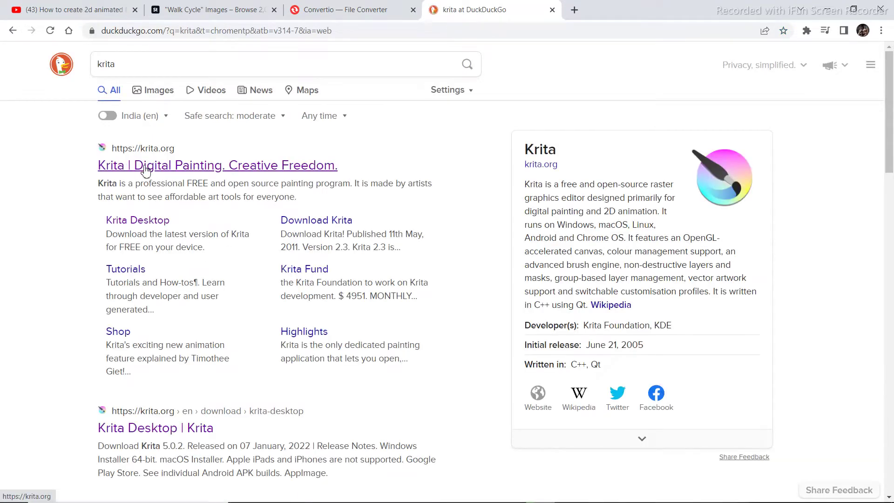
- Open the Krita website's download page and download the Windows Installer 64-bit version
left_click(152, 165)
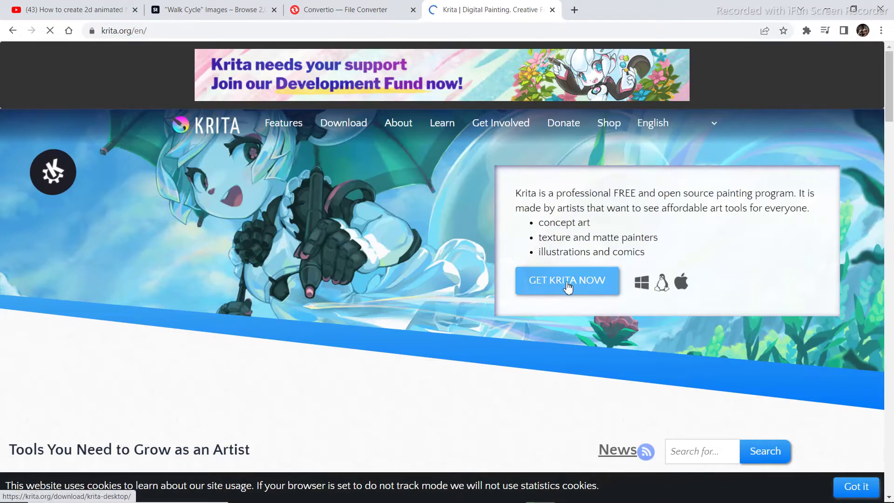
left_click(568, 284)
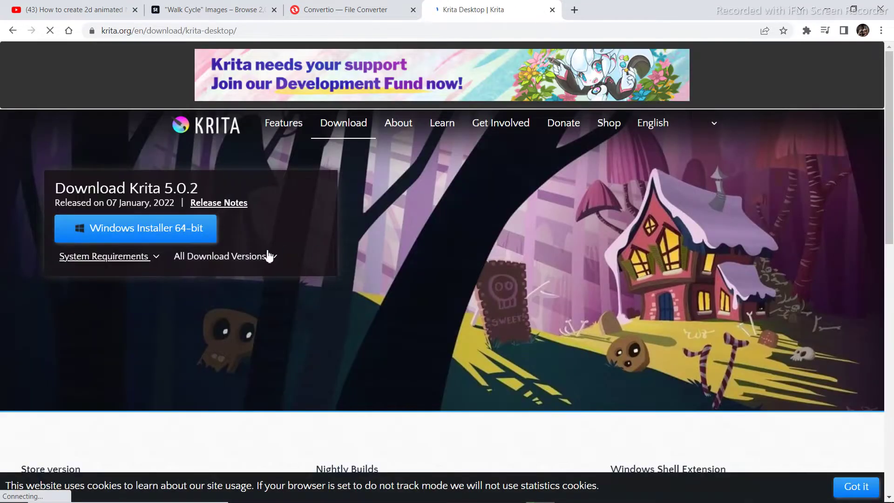
left_click(256, 257)
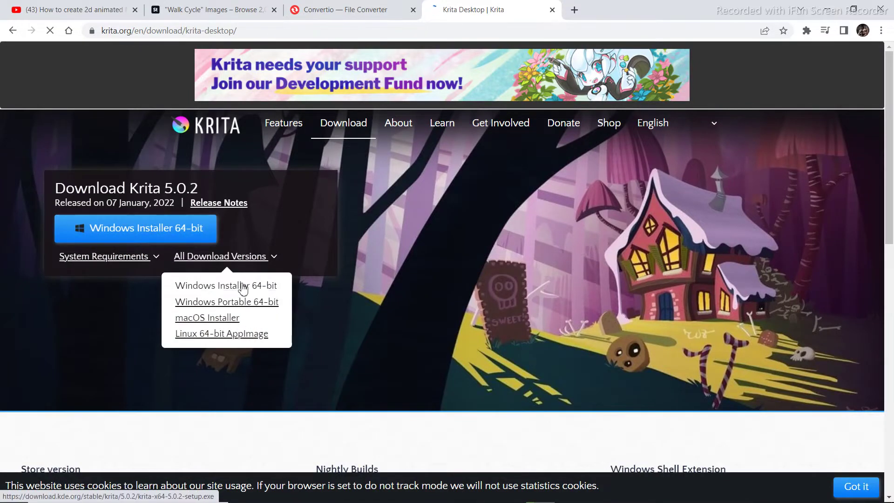
left_click(225, 290)
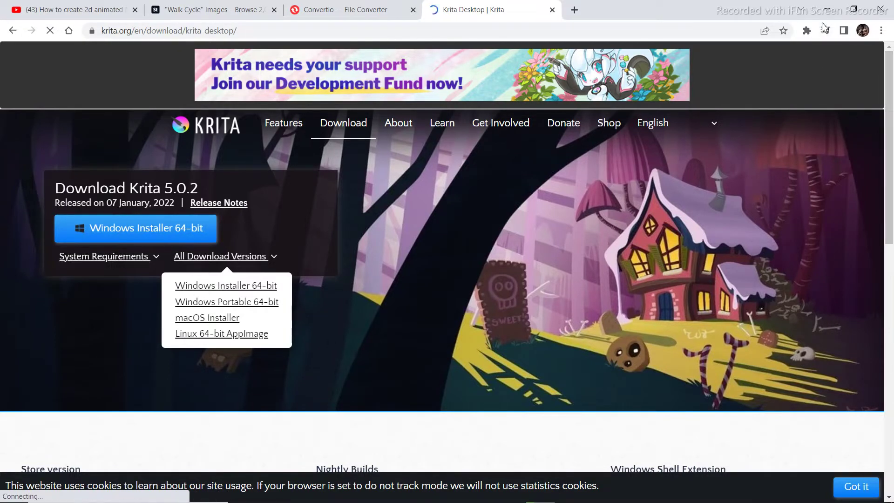
- Launch Krita from the desktop and create a new 600 by 600 pixel custom document in RGB/Alpha at 100 pixels per inch
left_click(827, 8)
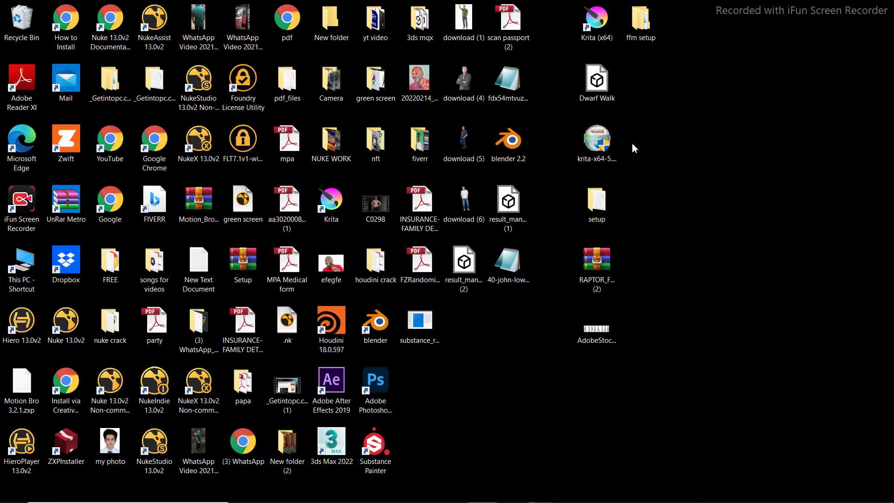
left_click(599, 31)
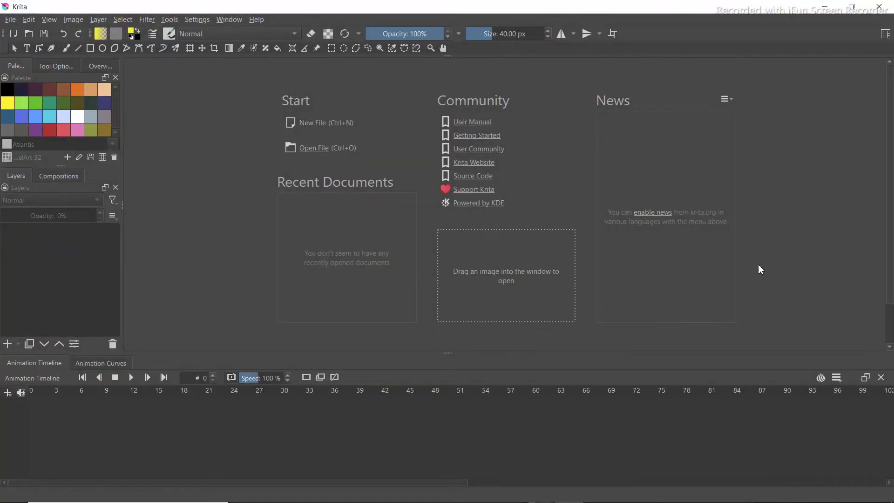
left_click(314, 124)
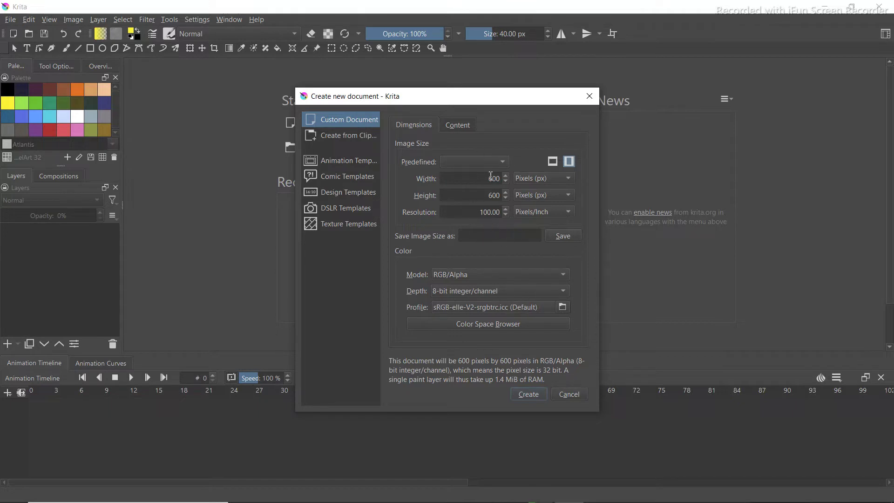
left_click(529, 395)
scroll(470, 186, "down", 2)
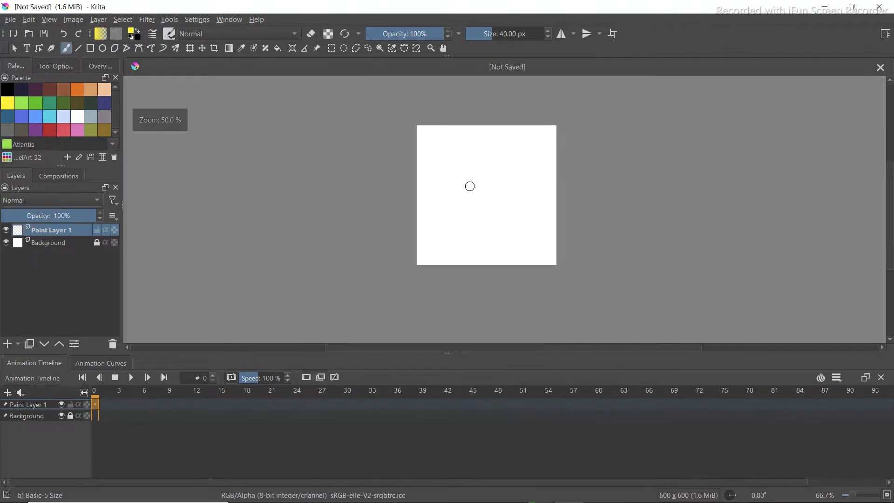
scroll(465, 194, "up", 2)
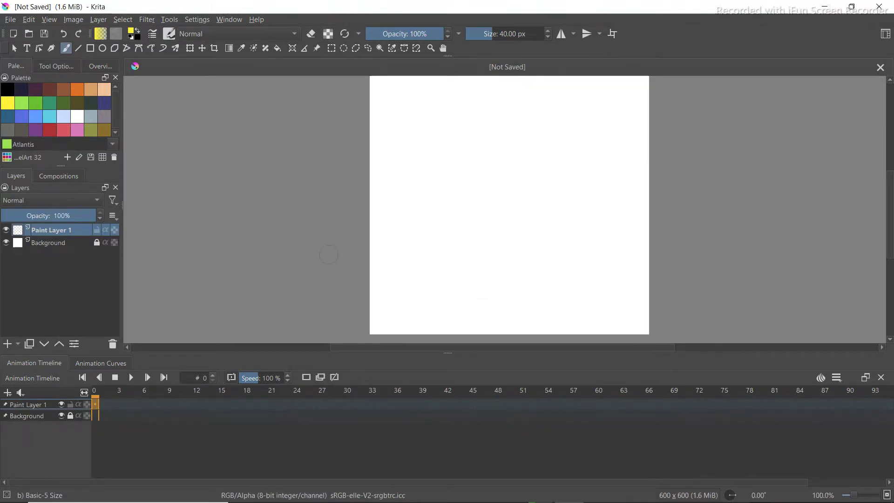
scroll(371, 241, "down", 1)
scroll(371, 241, "up", 1)
scroll(279, 242, "down", 1)
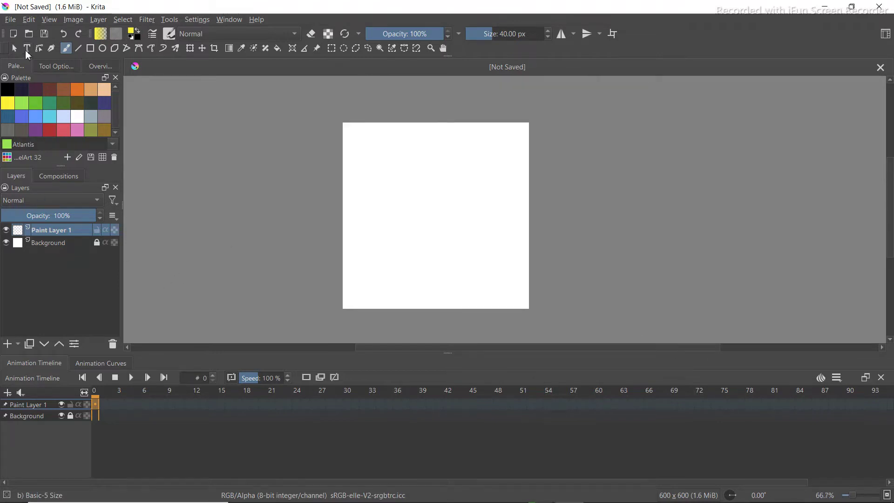
- With the Move tool active, unlock the Background layer and make Paint Layer 1 the active layer again
left_click(190, 48)
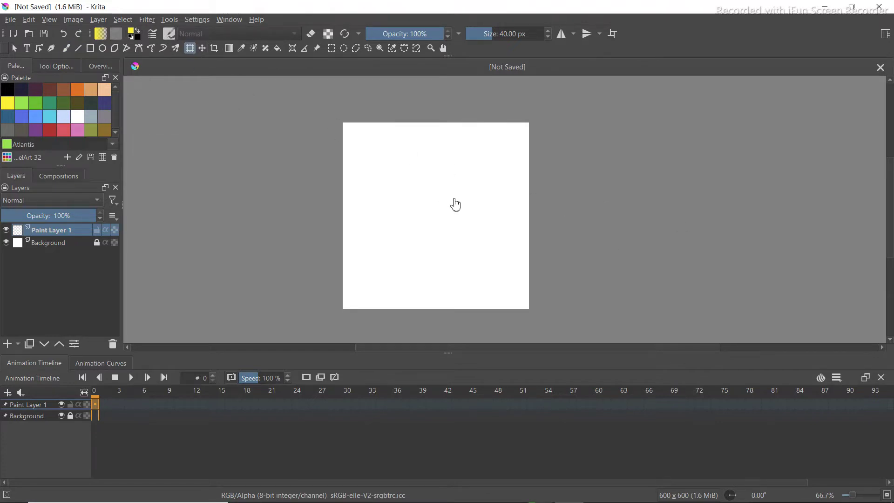
left_click(201, 48)
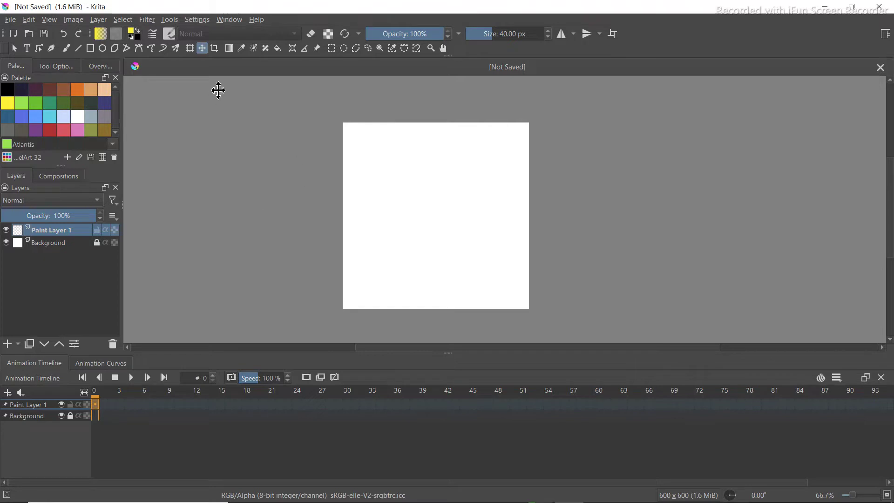
left_click(53, 246)
left_click(97, 242)
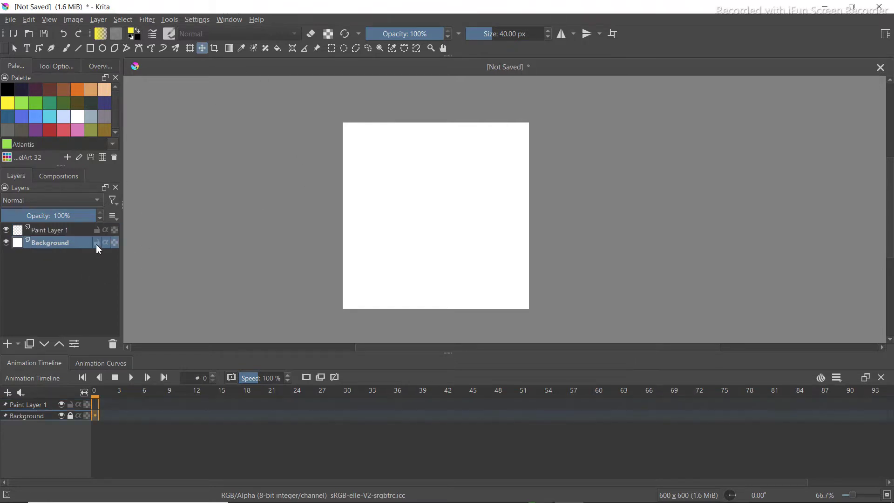
left_click(64, 231)
left_click(60, 239)
left_click(59, 234)
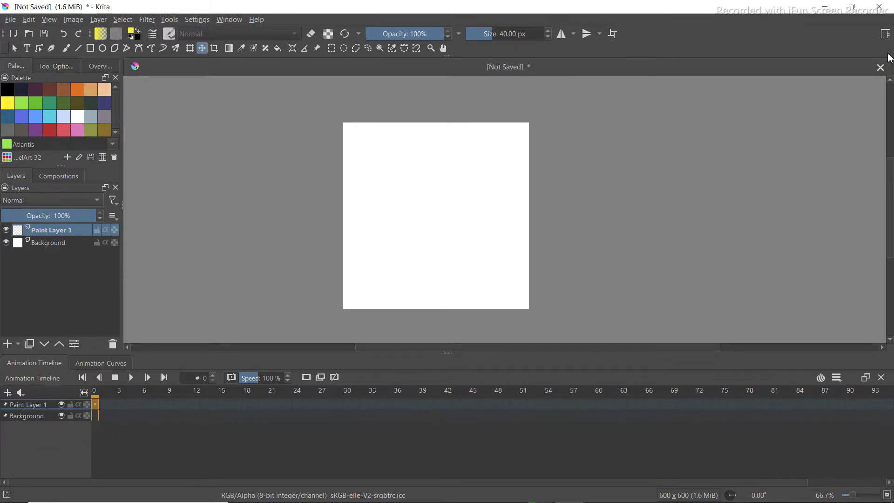
- Switch to the Animation workspace and close the Onion Skins docker
left_click(888, 38)
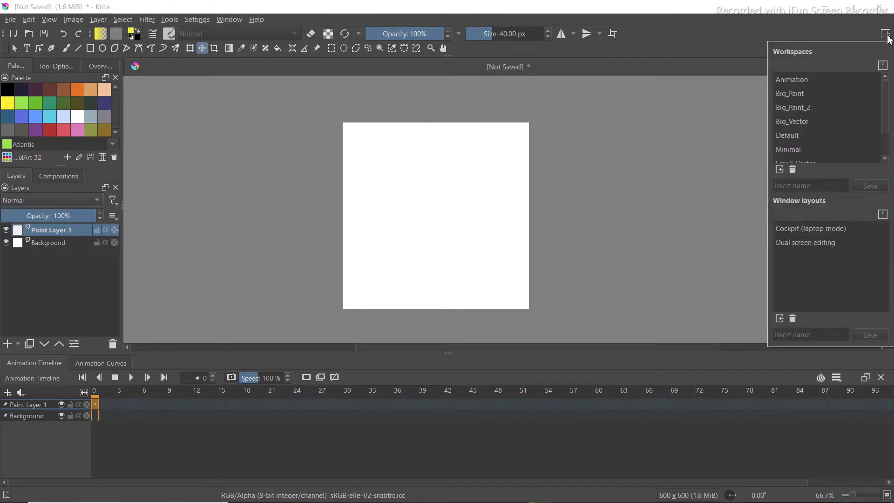
left_click(807, 82)
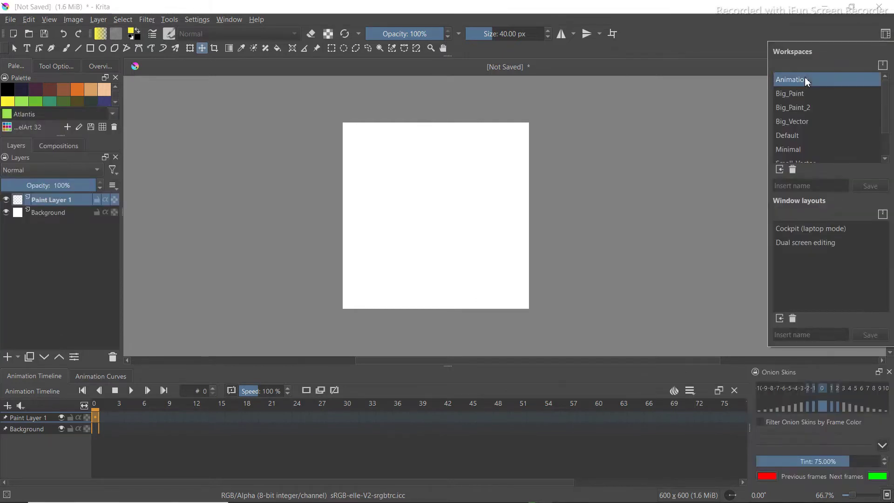
left_click(723, 48)
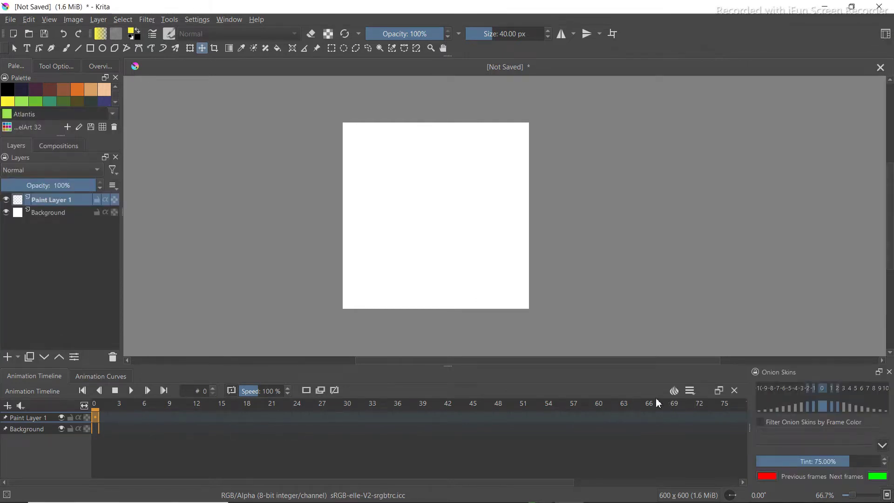
left_click(889, 372)
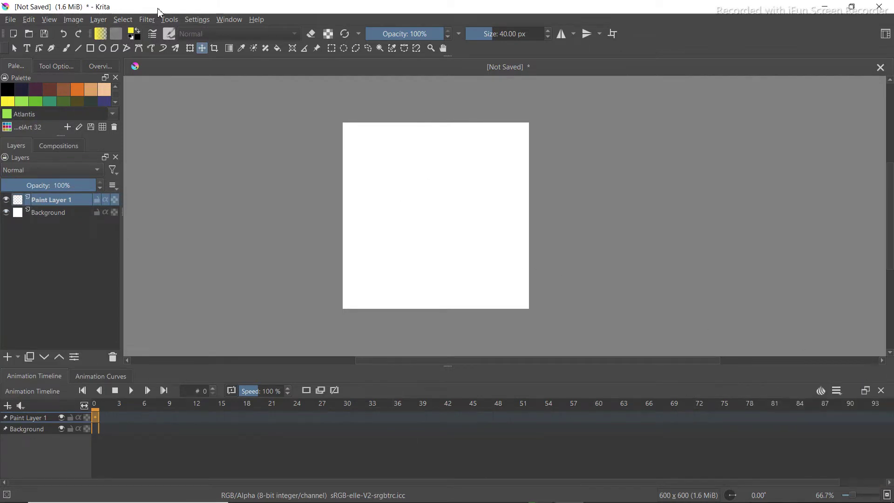
- Look at the walk cycle on the Adobe Stock page, then view the desktop file AdobeStock_435013443.jpeg in Photos and examine its poses
key("alt+Tab")
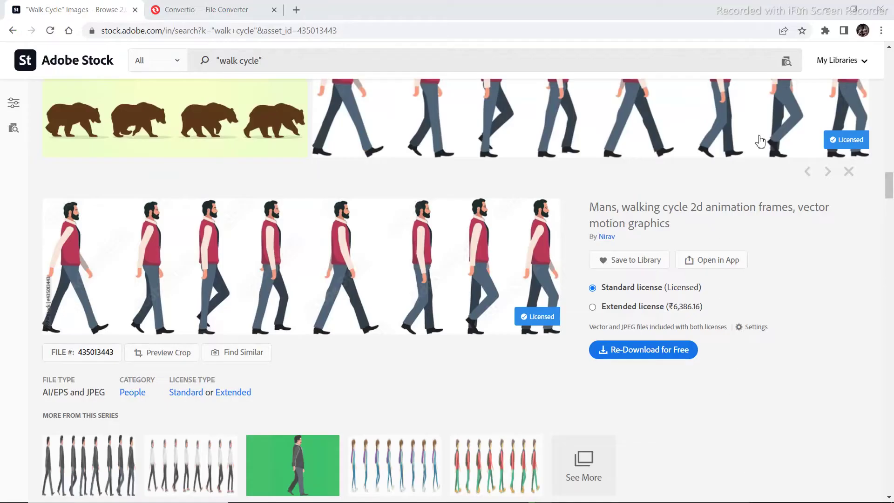
left_click(826, 11)
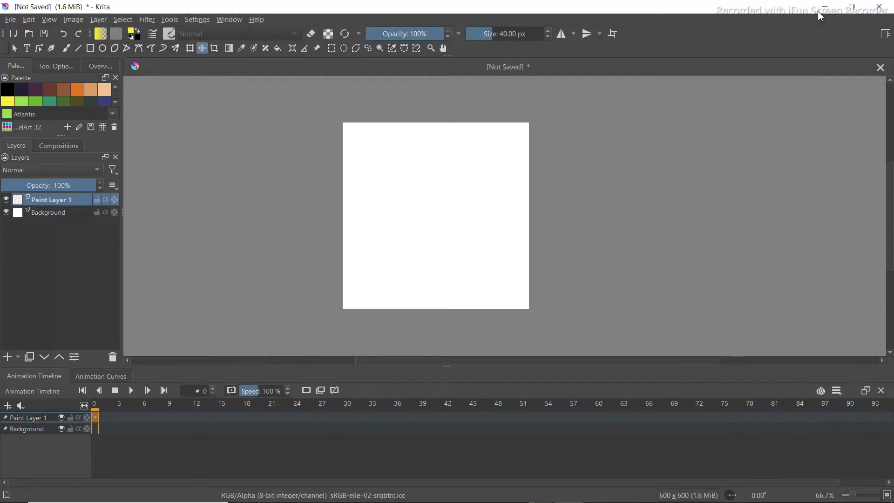
left_click(823, 7)
double_click(597, 331)
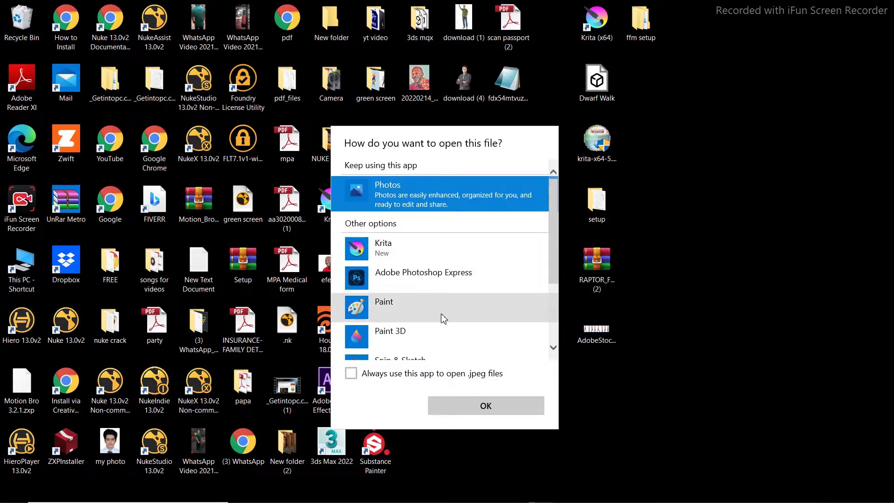
scroll(442, 317, "down", 2)
scroll(447, 329, "up", 2)
left_click(470, 408)
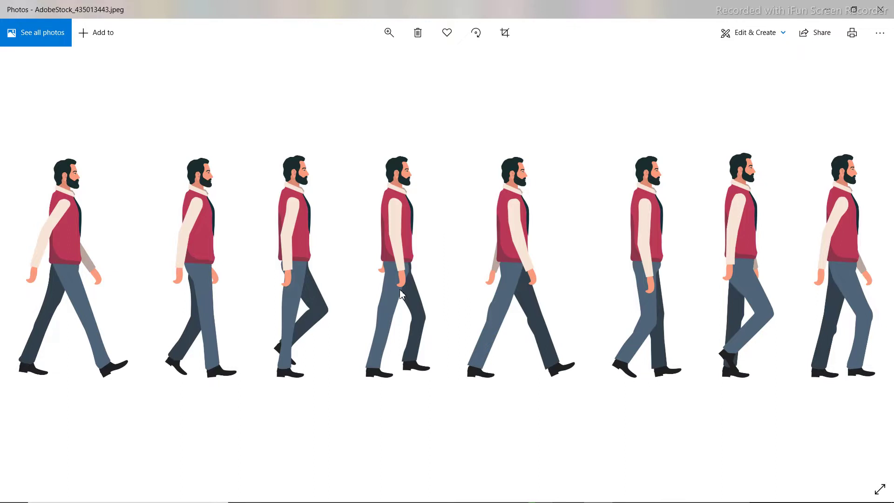
left_click(882, 10)
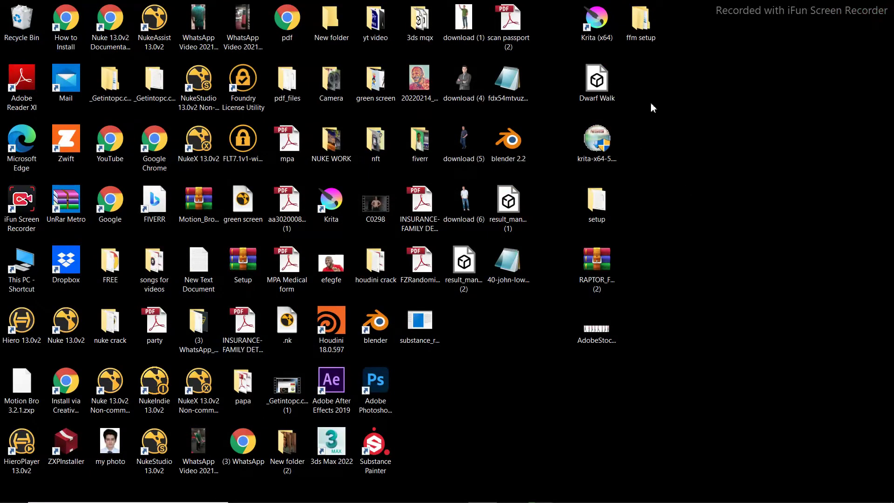
- Insert the AdobeStock walk-cycle JPEG from the desktop into the Krita document as a new layer
left_click_drag(596, 330, 424, 218)
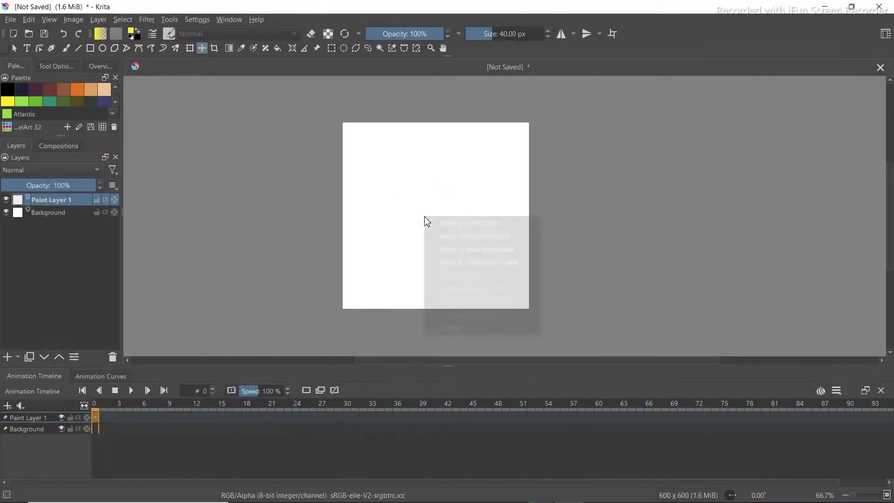
left_click(450, 223)
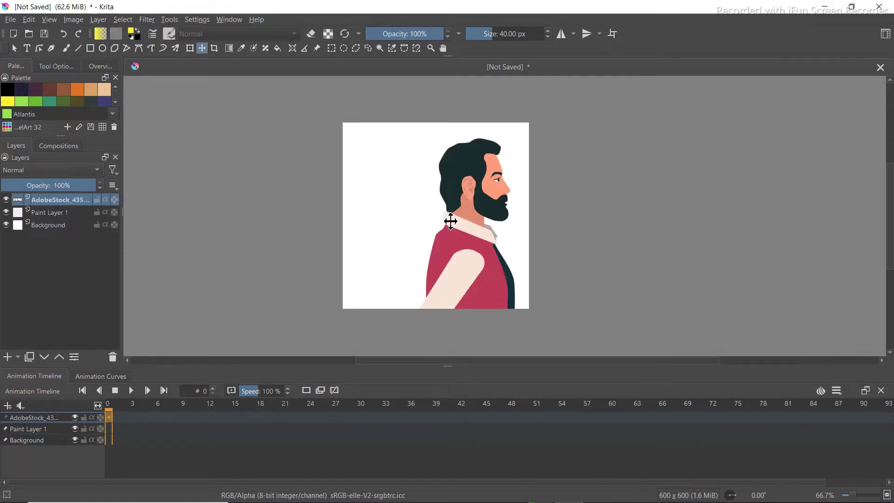
- Scale the AdobeStock image down with the Transform tool until a full walking figure fits the canvas height
left_click(189, 48)
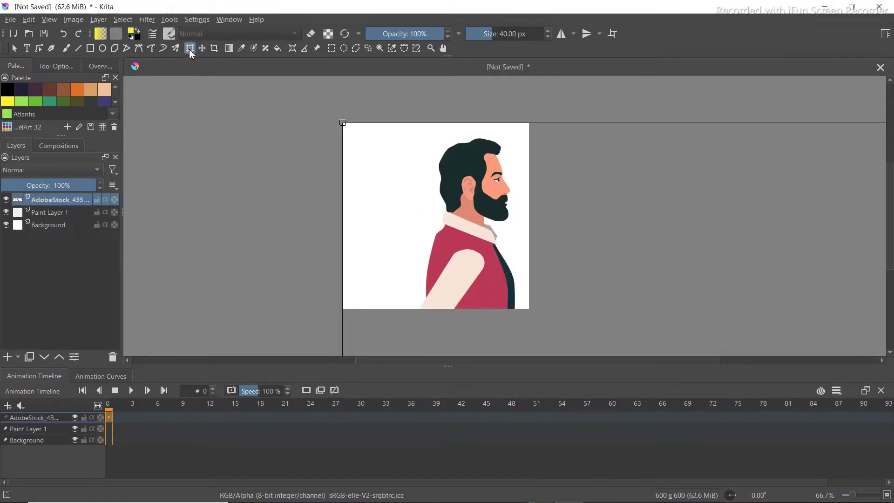
scroll(363, 160, "down", 4)
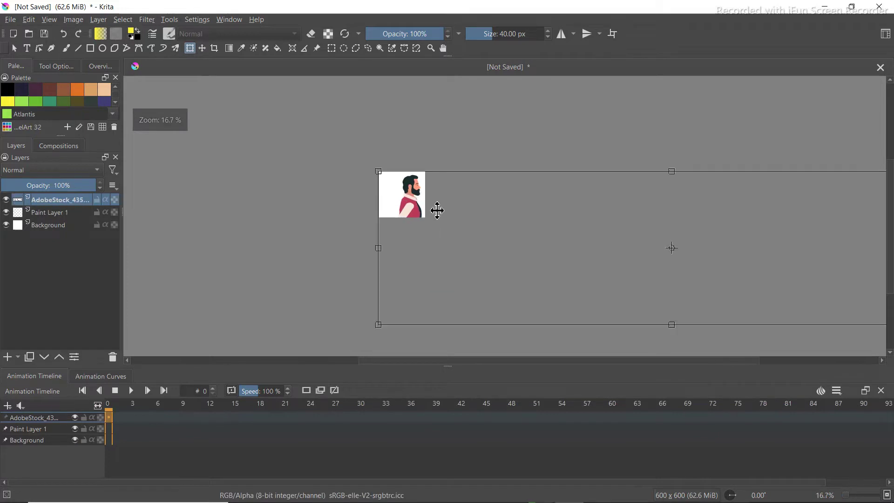
left_click_drag(414, 199, 350, 173)
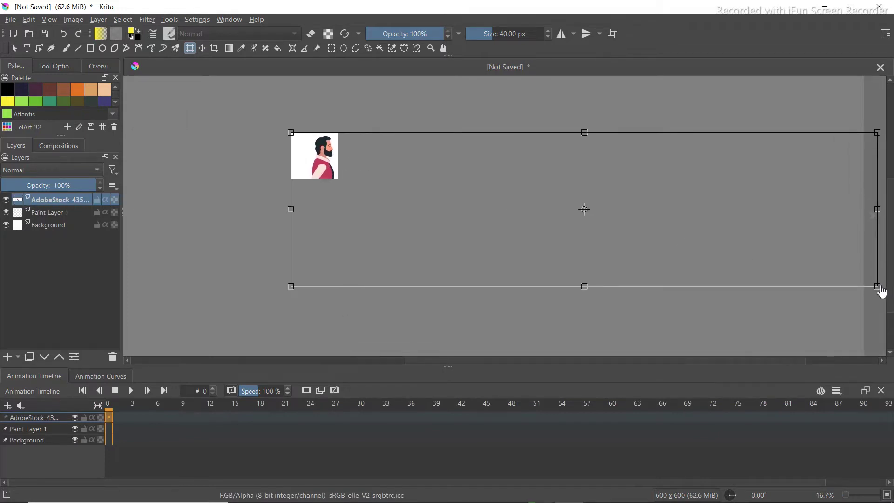
left_click_drag(862, 281, 832, 279)
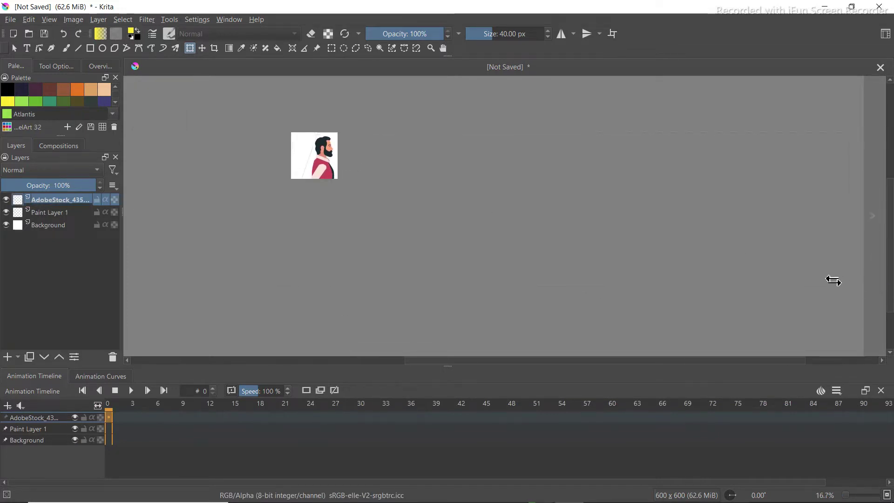
key("ctrl+z")
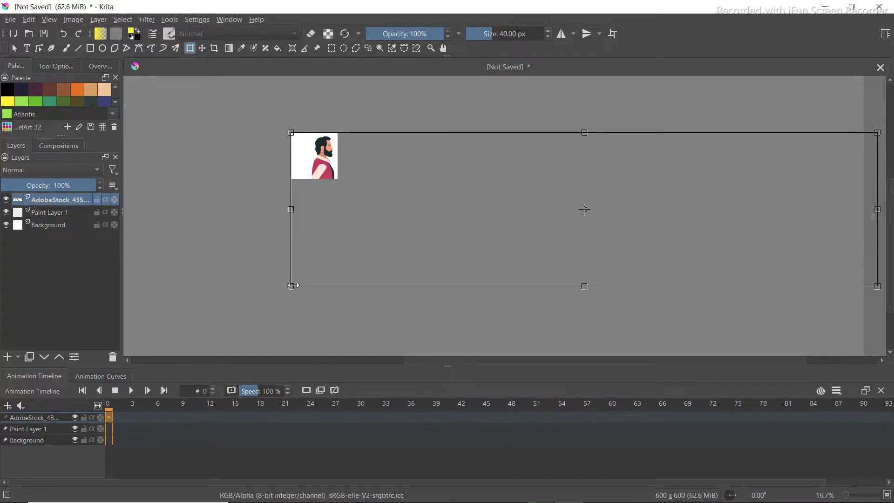
key("Return")
left_click(335, 273)
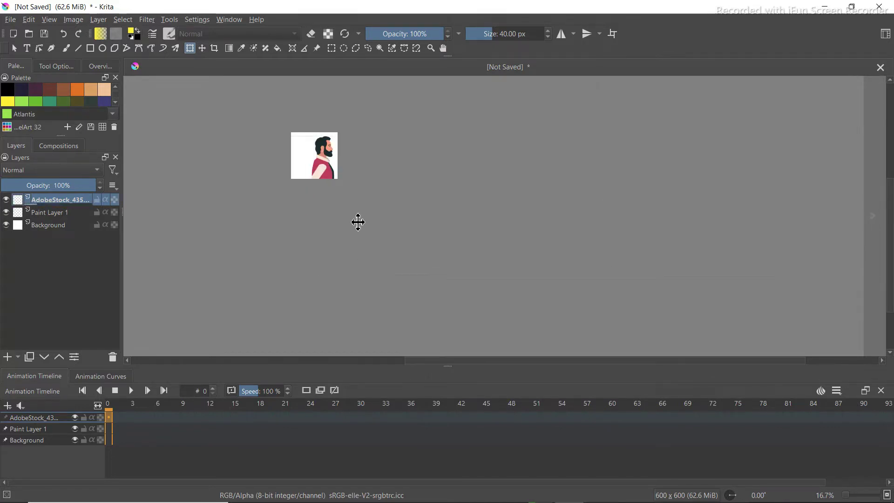
left_click_drag(210, 260, 386, 208)
left_click_drag(488, 189, 335, 181)
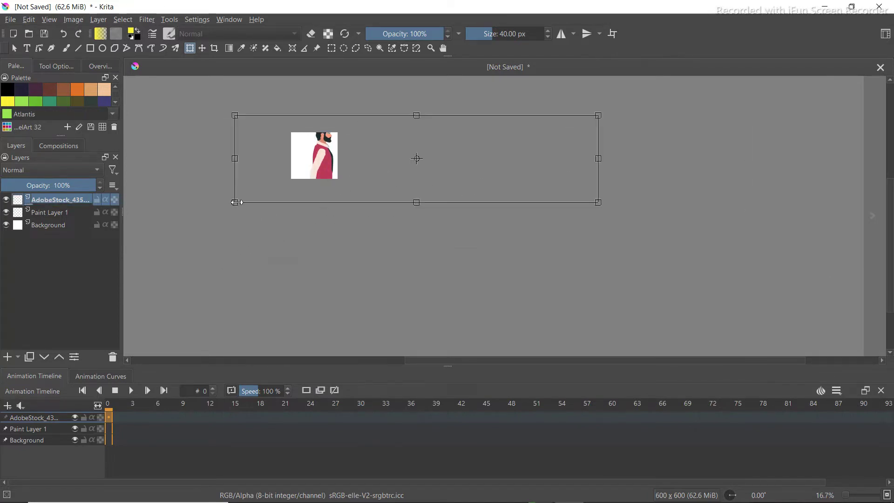
key("Return")
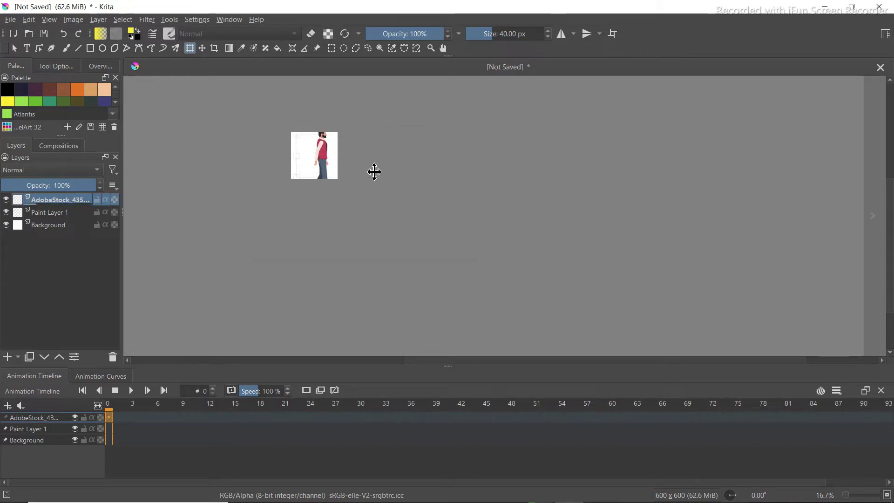
- Narrow the AdobeStock image from its left edge so the first walking pose stands near the middle of the canvas
scroll(367, 174, "up", 3)
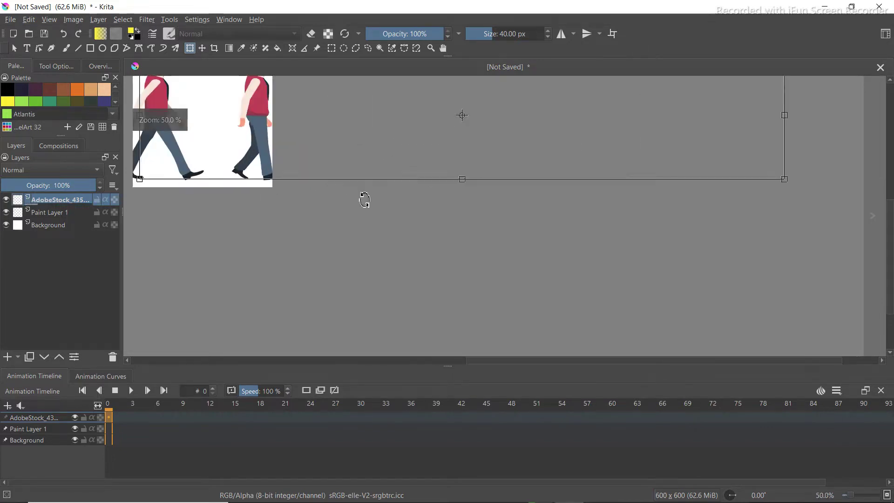
left_click_drag(361, 198, 526, 300)
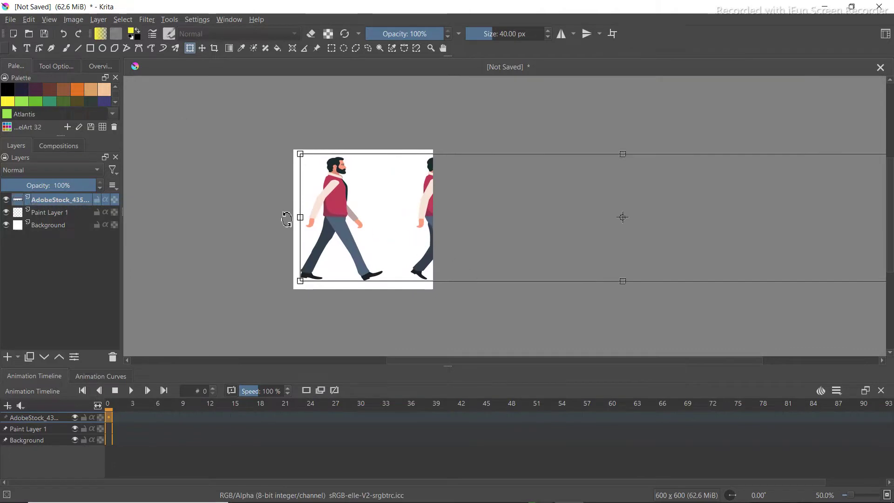
left_click_drag(304, 222, 343, 219)
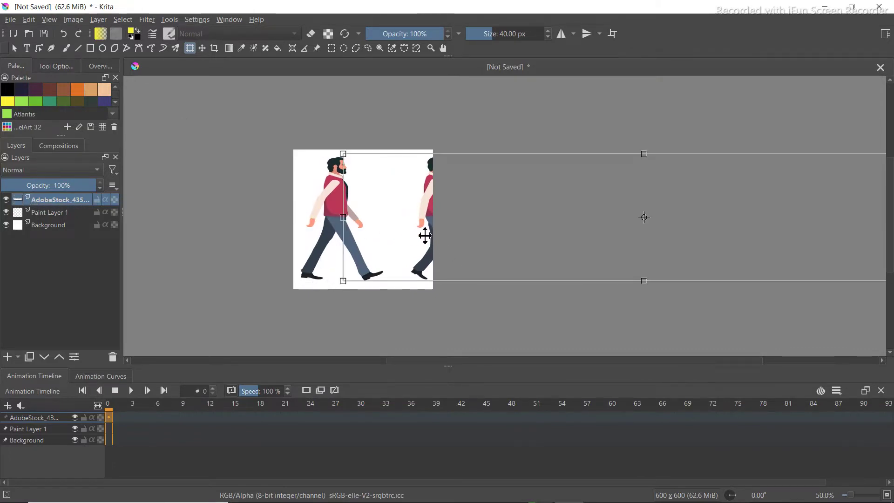
left_click_drag(435, 235, 459, 232)
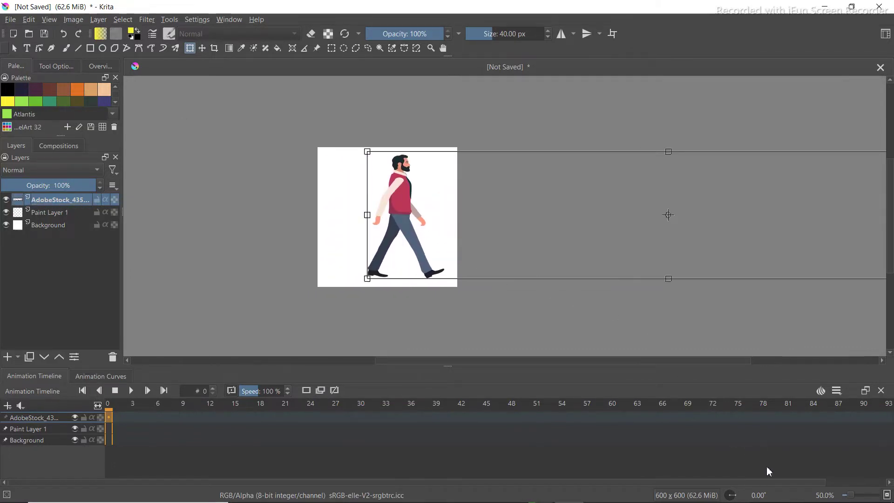
key("1")
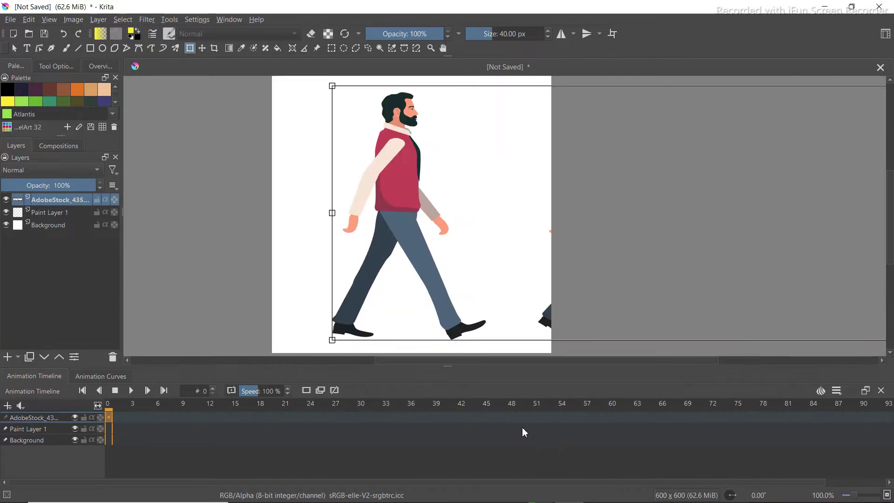
- Delete the Background layer and place the AdobeStock layer below Paint Layer 1
left_click(51, 228)
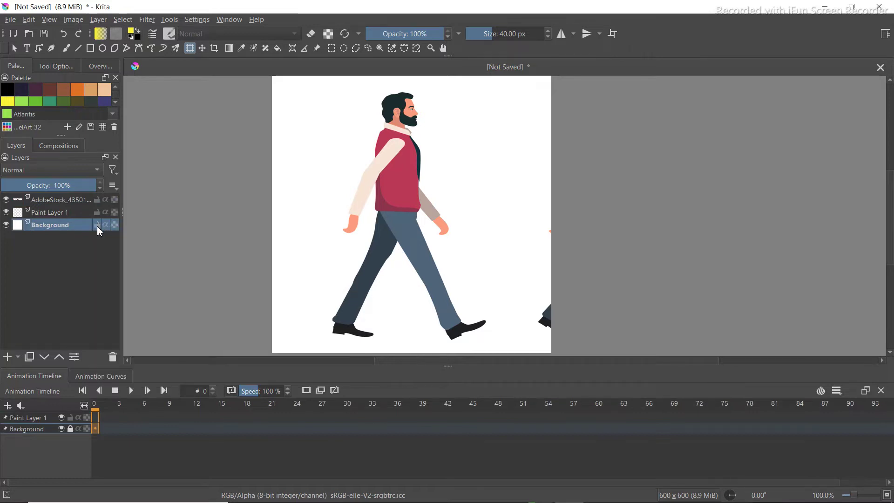
left_click(112, 356)
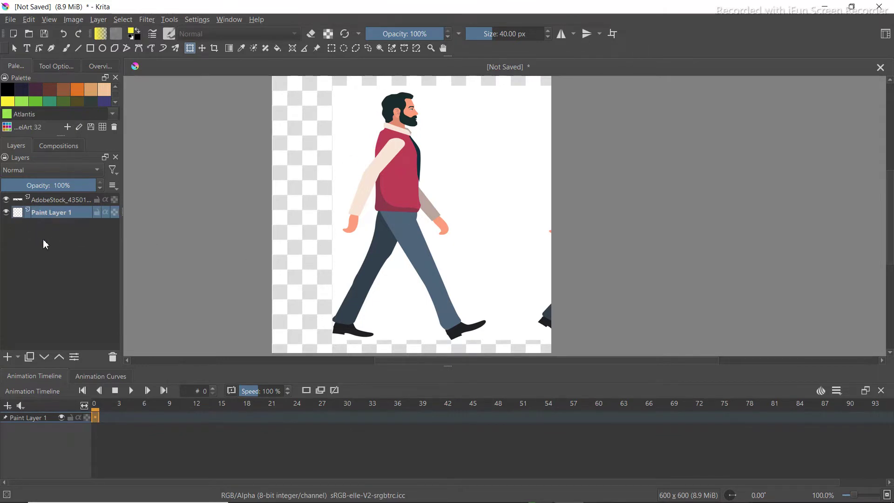
left_click(55, 204)
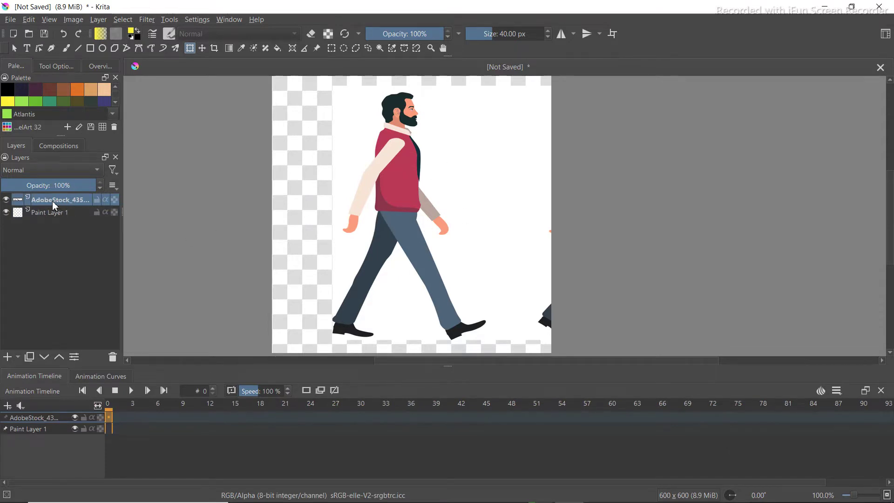
mouse_move(55, 205)
left_mouse_down()
mouse_move(54, 220)
mouse_move(16, 227)
mouse_move(16, 219)
left_mouse_up()
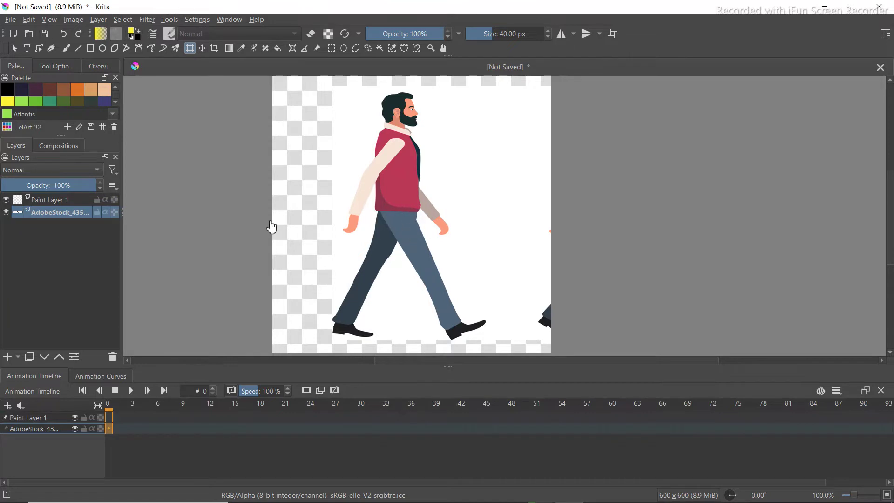
- Create a blank frame at frame 0 on Paint Layer 1 and set the Basic-5 Size brush to black, 9.85 px
left_click(62, 201)
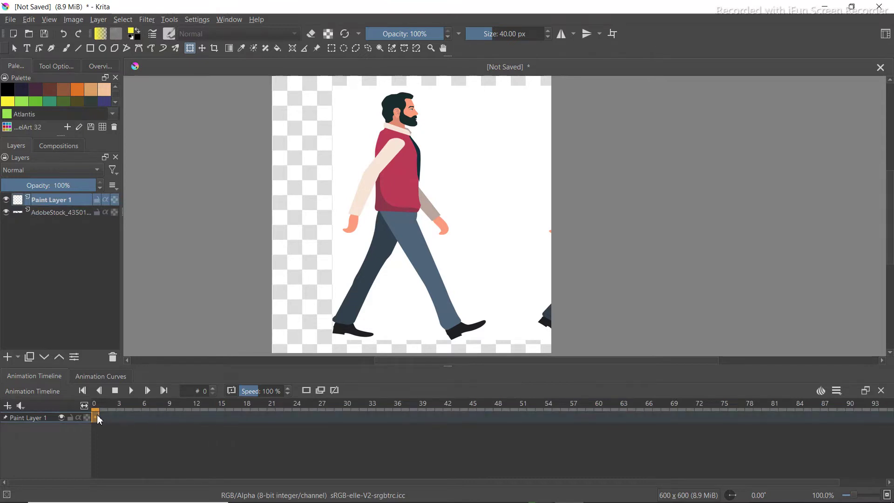
left_click(306, 391)
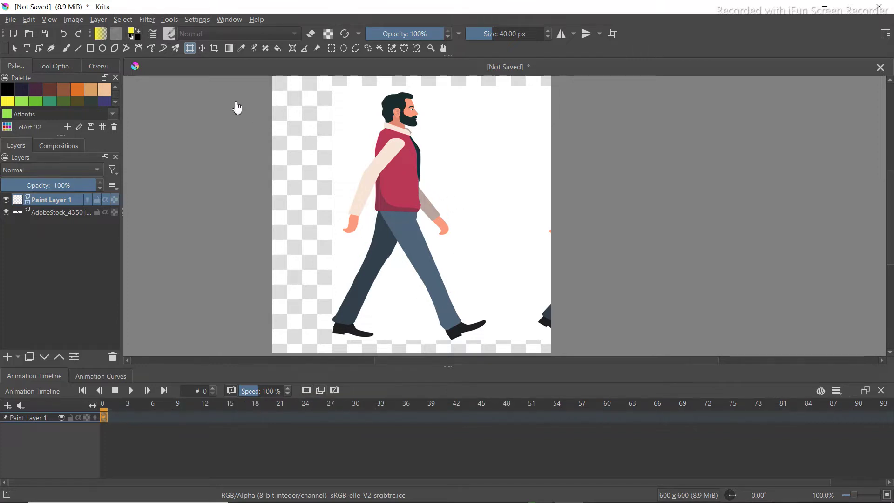
left_click(66, 48)
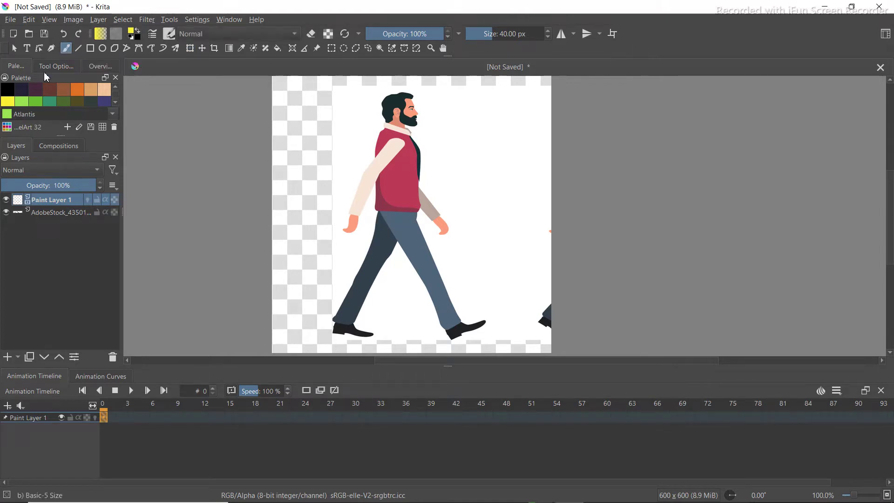
left_click(7, 90)
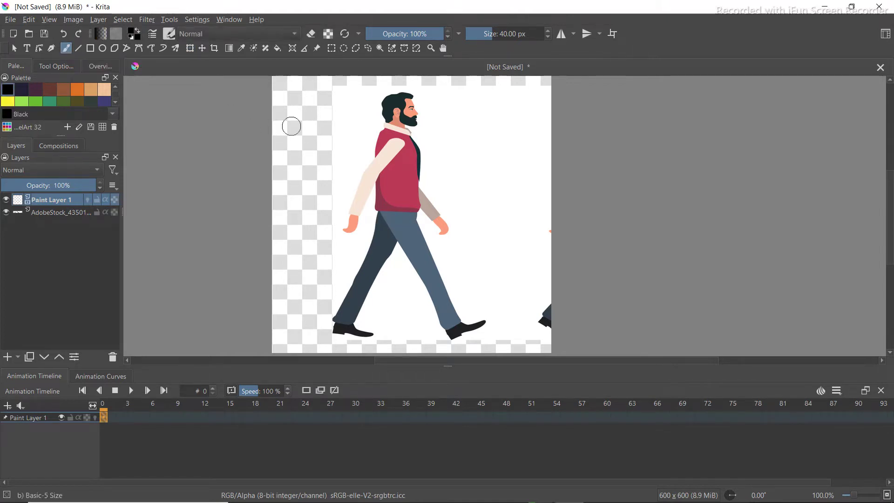
left_click_drag(507, 37, 484, 41)
left_click_drag(410, 94, 420, 118)
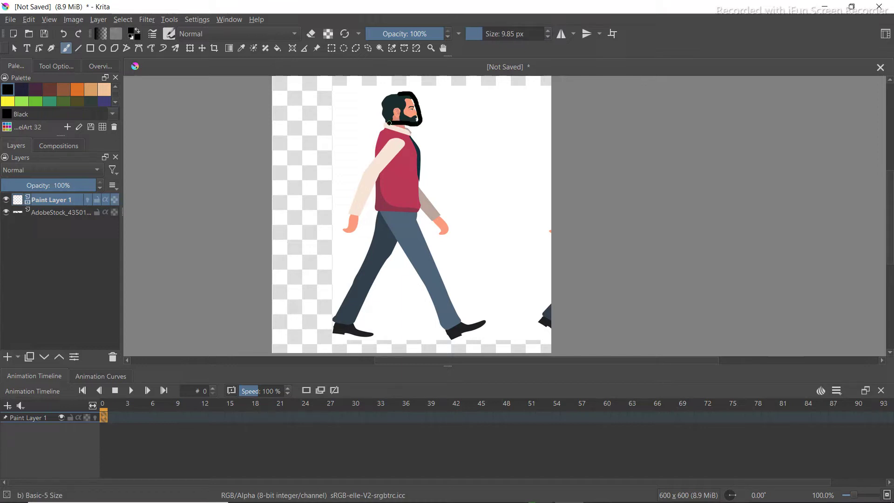
mouse_move(389, 123)
left_mouse_down()
mouse_move(381, 99)
mouse_move(396, 95)
left_mouse_up()
key("Delete")
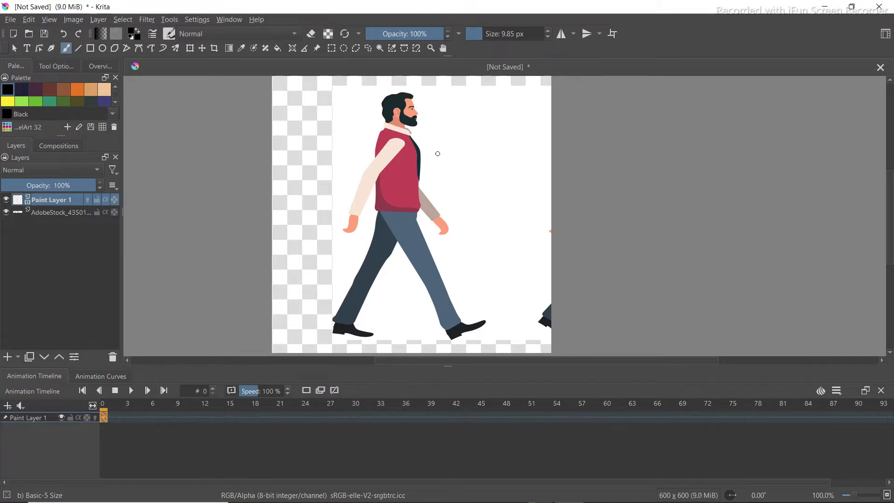
- Trace the first walking pose in black on Paint Layer 1, outlining the head, torso, both arms and both legs
mouse_move(406, 93)
left_mouse_down()
mouse_move(418, 124)
mouse_move(402, 128)
mouse_move(383, 112)
mouse_move(403, 92)
left_mouse_up()
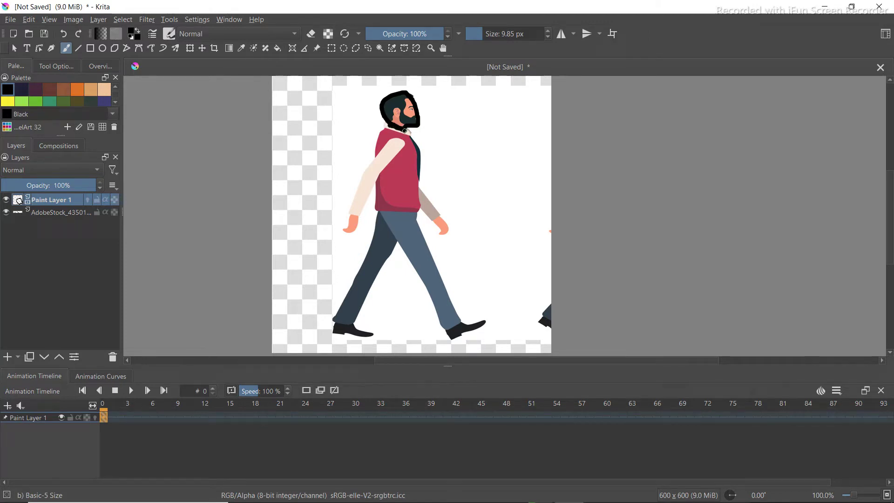
mouse_move(416, 149)
left_mouse_down()
mouse_move(419, 209)
mouse_move(386, 210)
mouse_move(375, 197)
left_mouse_up()
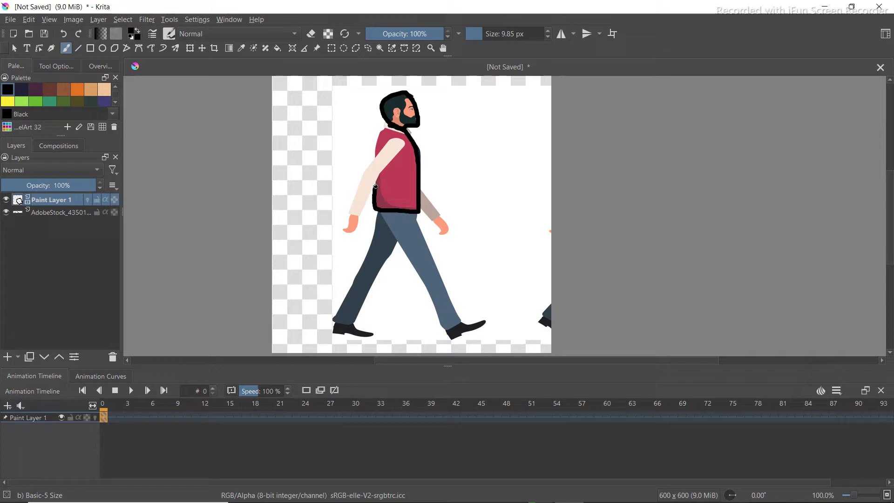
left_click_drag(375, 156, 385, 127)
mouse_move(389, 141)
left_mouse_down()
mouse_move(345, 228)
mouse_move(357, 225)
mouse_move(403, 145)
left_mouse_up()
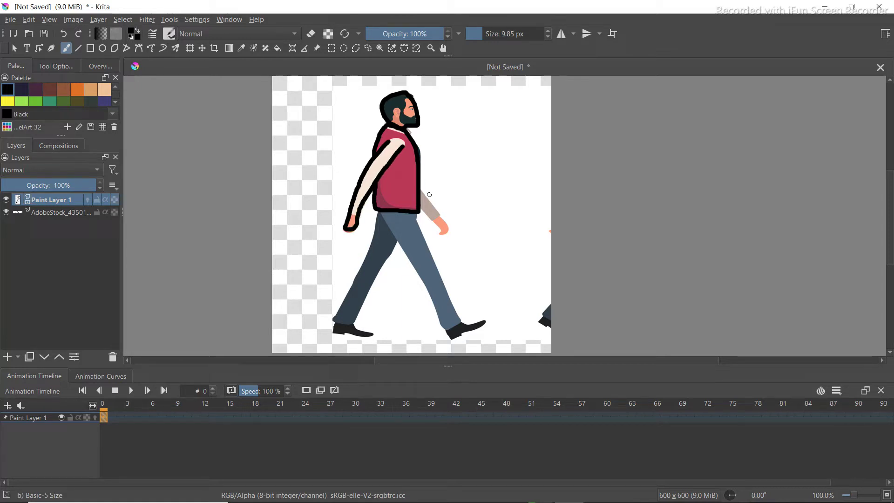
mouse_move(419, 189)
left_mouse_down()
mouse_move(447, 229)
mouse_move(439, 231)
mouse_move(419, 207)
mouse_move(418, 226)
mouse_move(445, 288)
mouse_move(461, 323)
mouse_move(479, 324)
mouse_move(453, 338)
mouse_move(377, 211)
left_mouse_up()
mouse_move(401, 242)
left_mouse_down()
mouse_move(354, 326)
mouse_move(367, 333)
mouse_move(334, 330)
mouse_move(332, 316)
mouse_move(380, 212)
left_mouse_up()
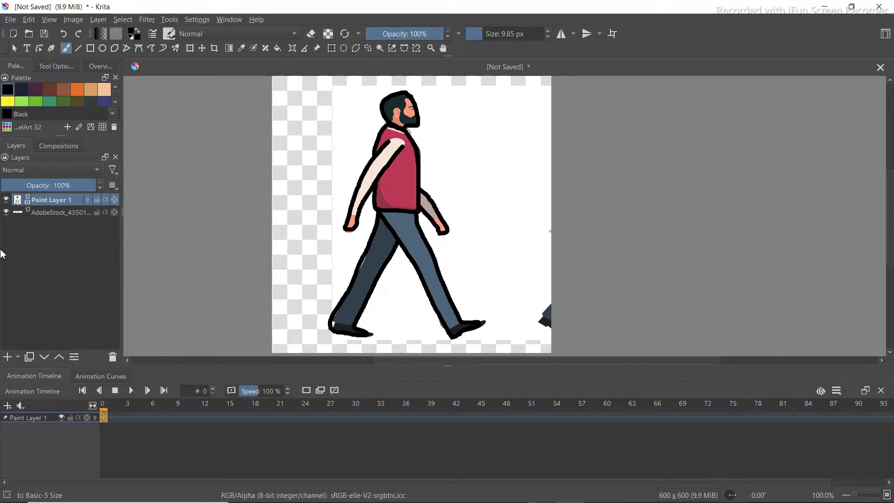
- Hide and show the AdobeStock layer to check the traced outline without the reference
left_click(6, 212)
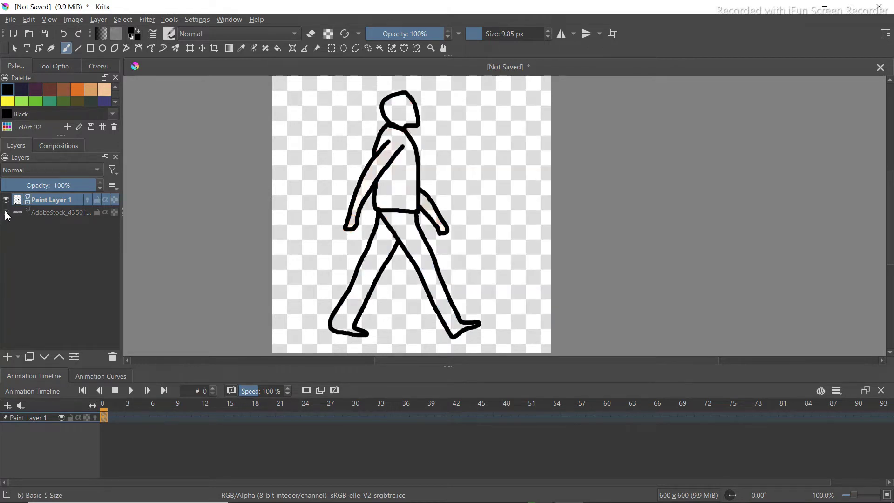
left_click(6, 212)
left_click(6, 214)
left_click(6, 213)
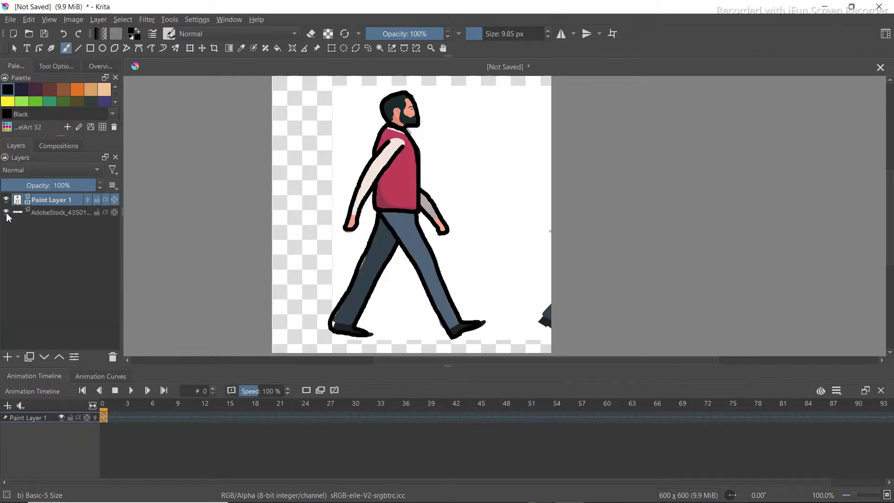
- At frame 1, move the AdobeStock image so the second walking pose lines up under the outline's head and torso
key("Page_Down")
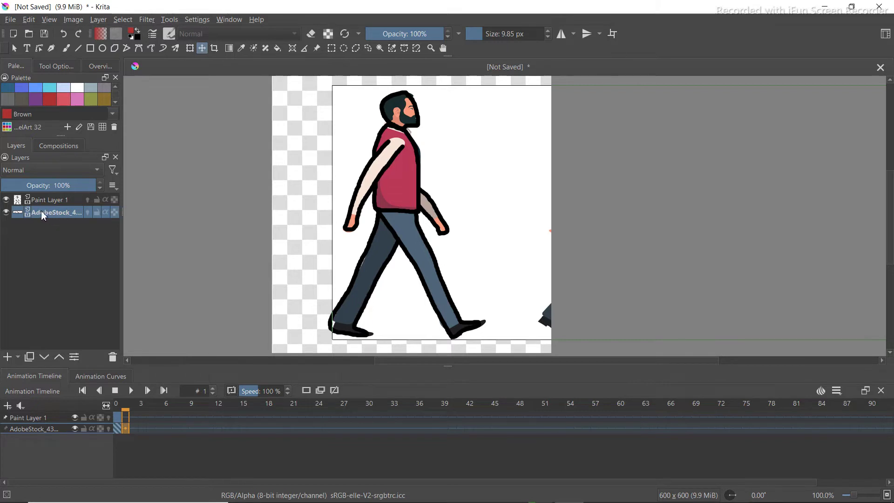
left_click_drag(323, 240, 138, 239)
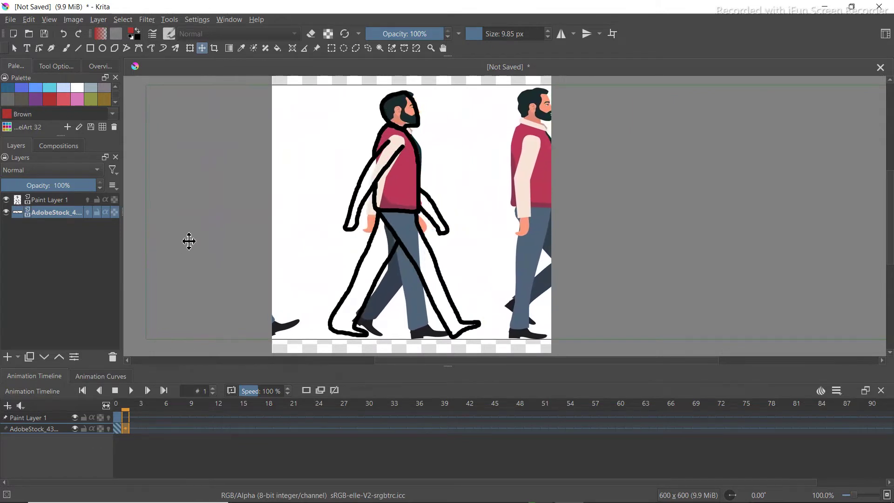
- Create a blank frame at frame 1 on Paint Layer 1, enable its onion skin and activate the Freehand Brush tool
left_click(43, 201)
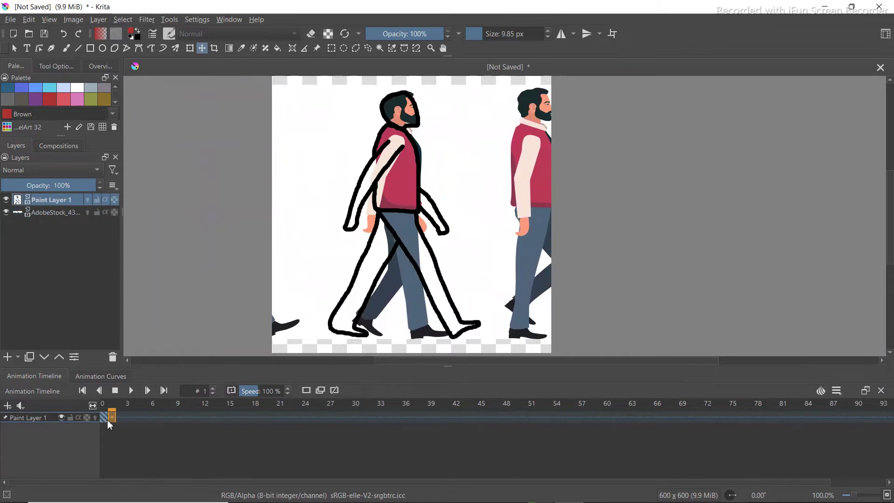
left_click(305, 391)
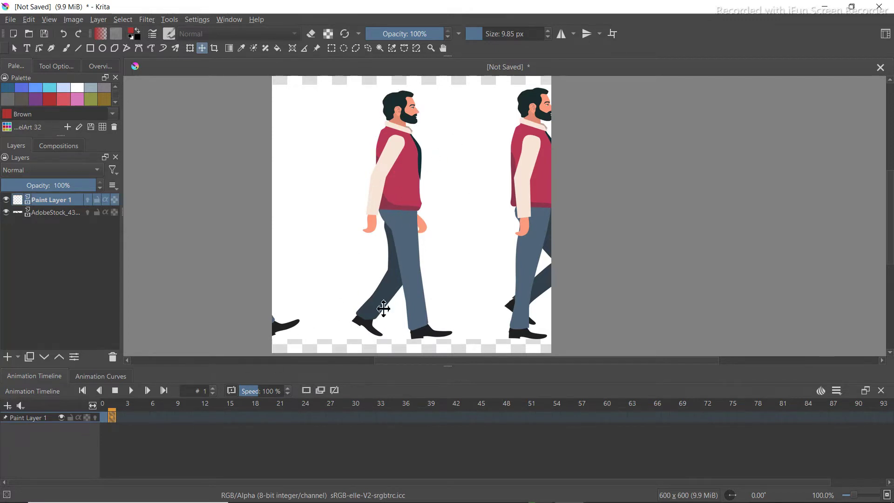
left_click(96, 418)
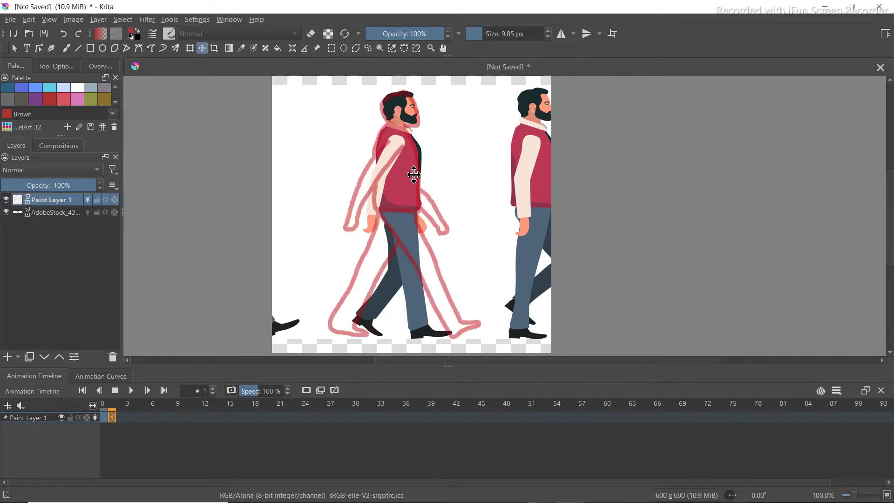
left_click(66, 52)
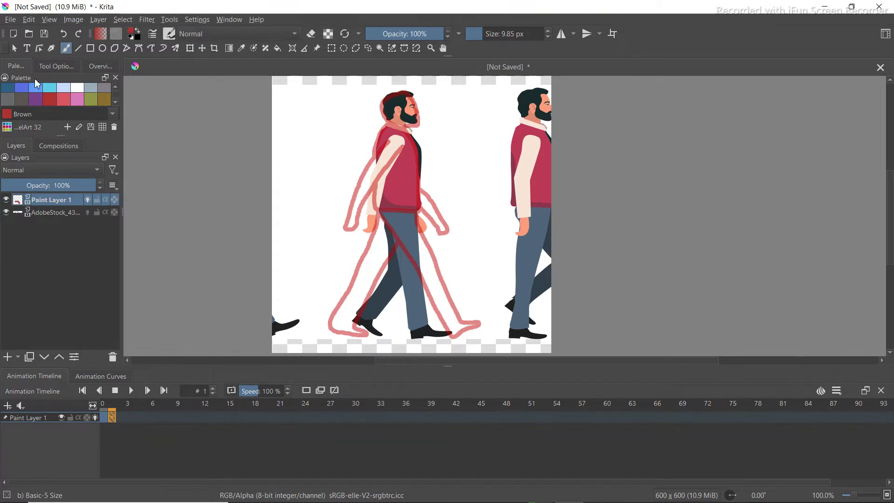
- Trace the head, torso and near arm of the second walking pose in black at frame 1
scroll(37, 100, "up", 2)
left_click(7, 89)
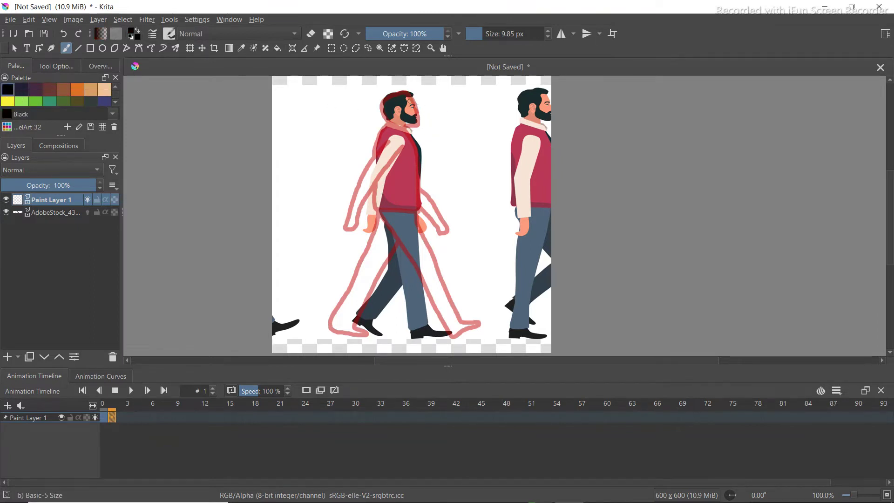
mouse_move(399, 93)
left_mouse_down()
mouse_move(412, 99)
mouse_move(416, 127)
mouse_move(383, 114)
left_mouse_up()
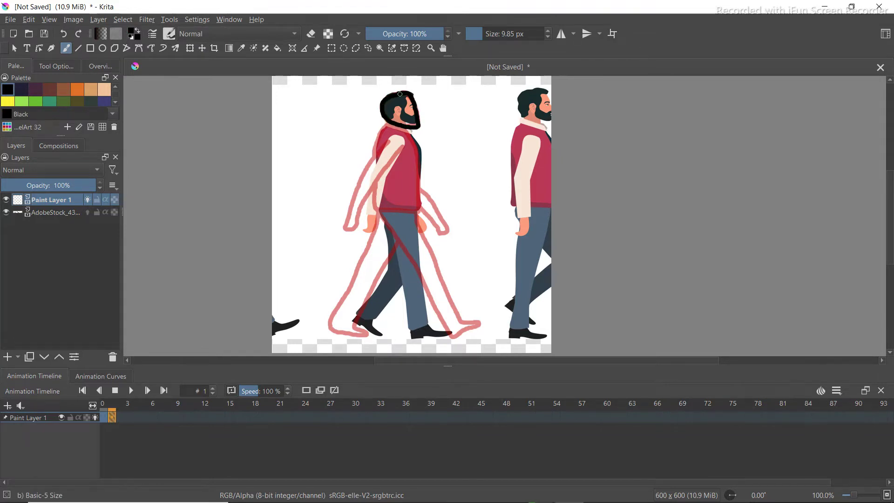
mouse_move(387, 124)
left_mouse_down()
mouse_move(416, 147)
mouse_move(417, 207)
left_mouse_up()
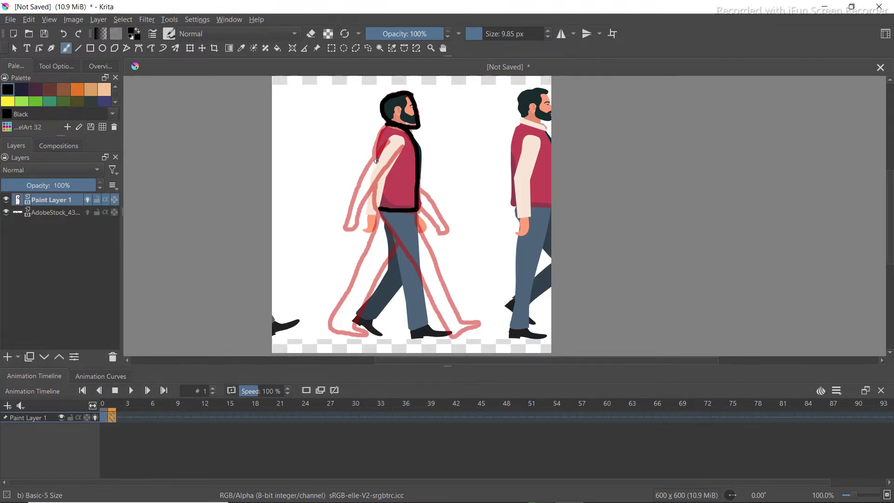
left_click_drag(375, 161, 377, 135)
mouse_move(389, 143)
left_mouse_down()
mouse_move(371, 177)
mouse_move(366, 226)
mouse_move(376, 228)
mouse_move(400, 150)
left_mouse_up()
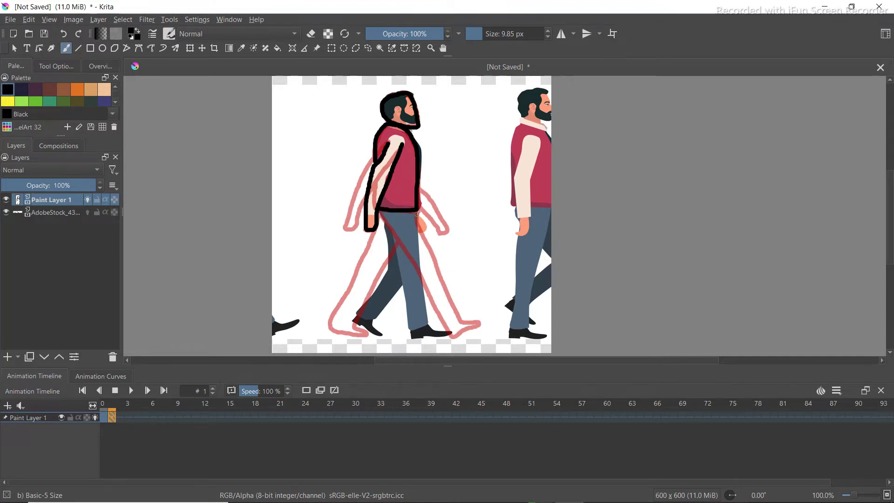
- Trace the second pose's far hand and both legs in black, hiding and showing the AdobeStock layer to check the outline
left_click_drag(417, 214, 424, 232)
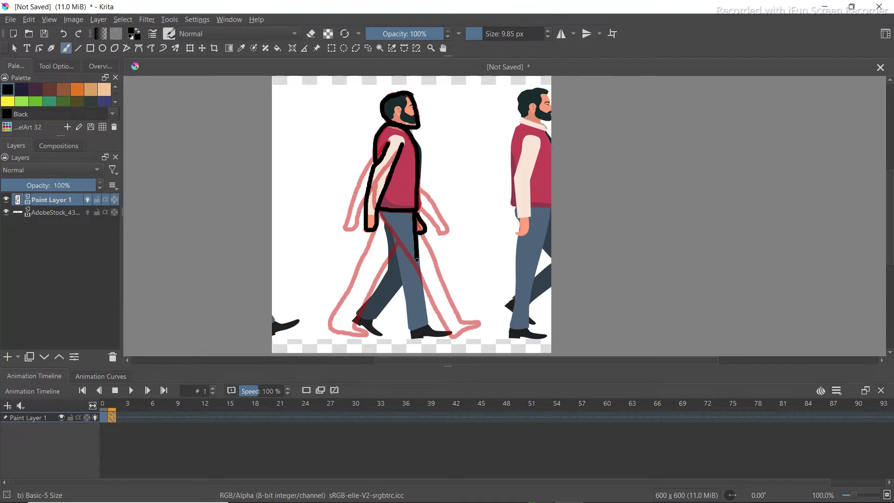
left_click_drag(417, 260, 423, 306)
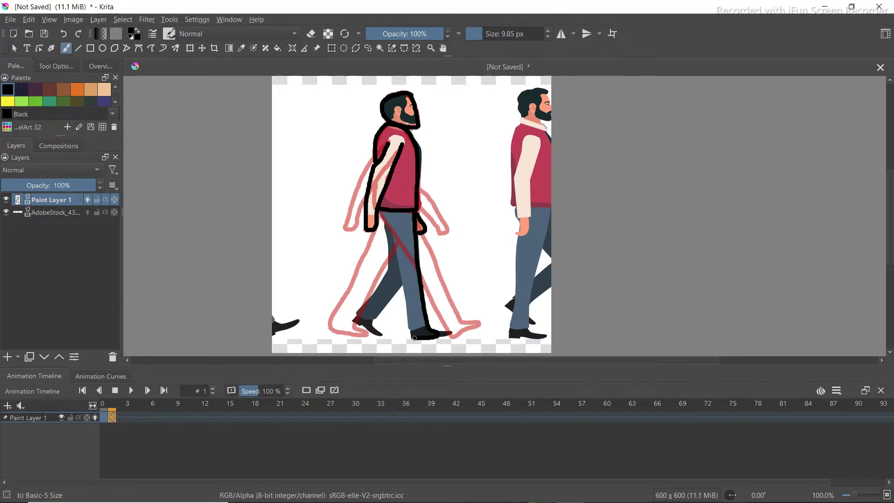
left_click_drag(408, 303, 398, 254)
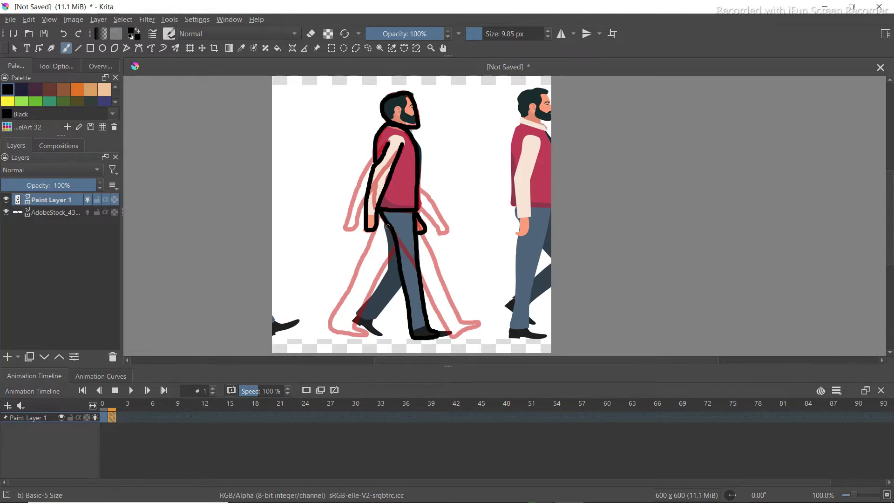
left_click_drag(385, 225, 385, 246)
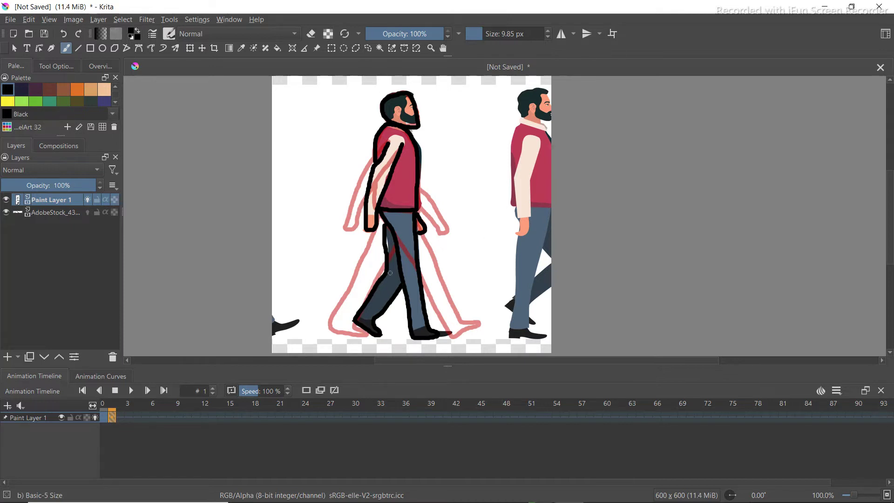
left_click(6, 212)
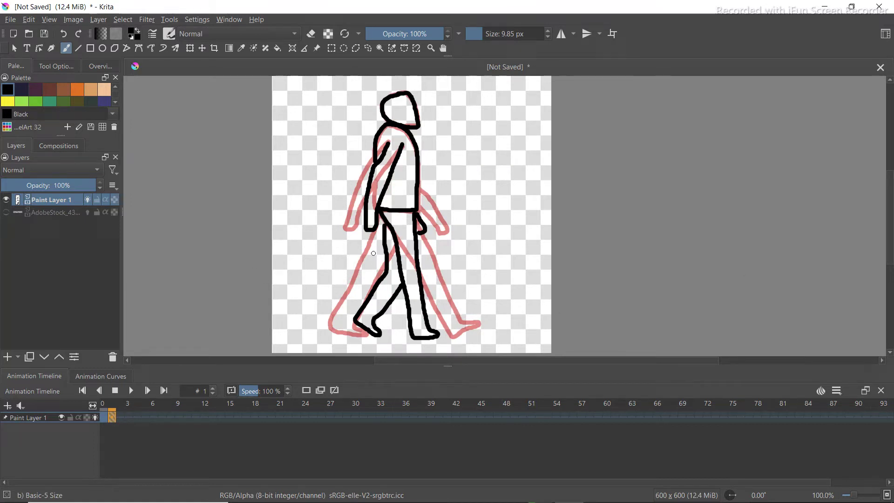
left_click(6, 212)
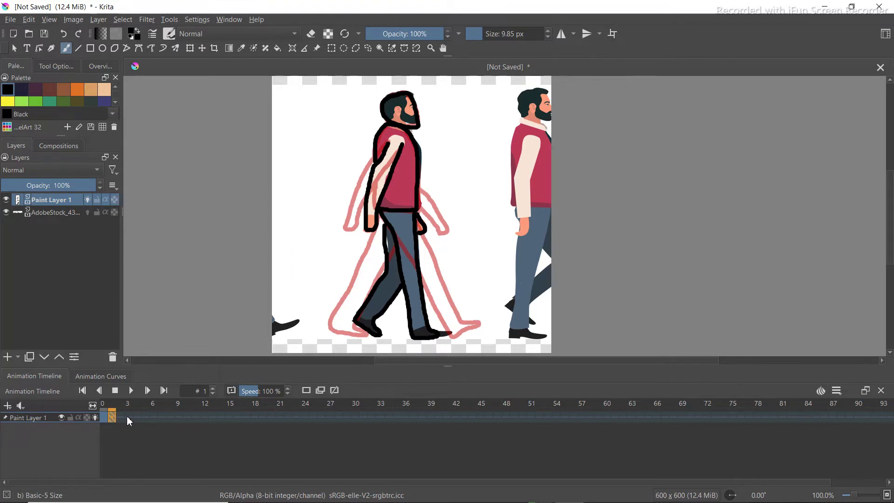
- Move the AdobeStock image so the third walking pose lines up under the outline and create a blank frame at frame 2 on Paint Layer 1
left_click(54, 217)
left_click(202, 48)
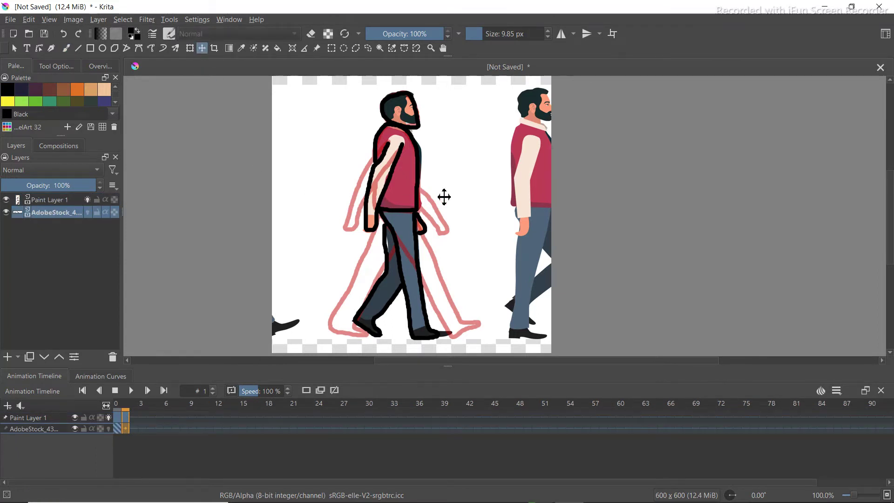
left_click_drag(495, 221, 359, 221)
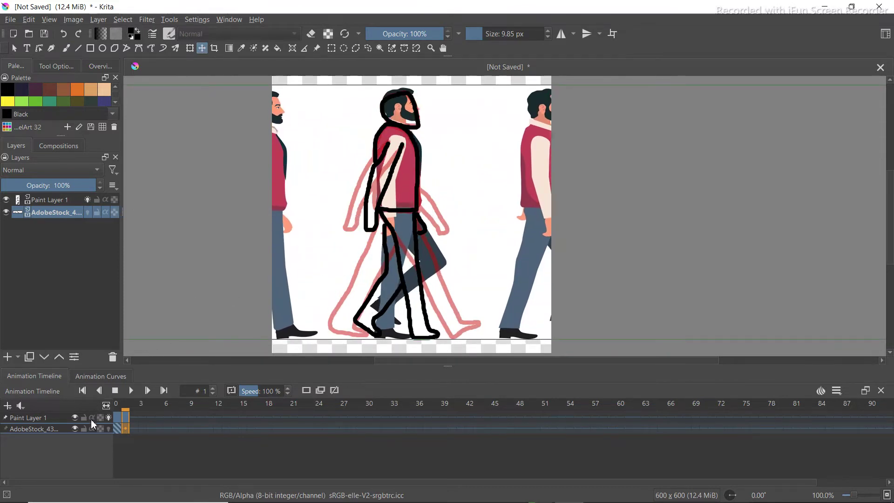
left_click(45, 204)
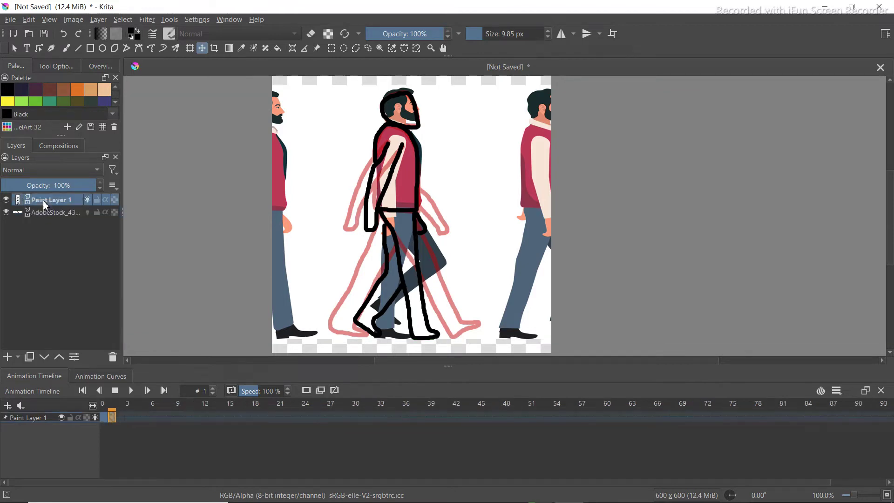
left_click(119, 422)
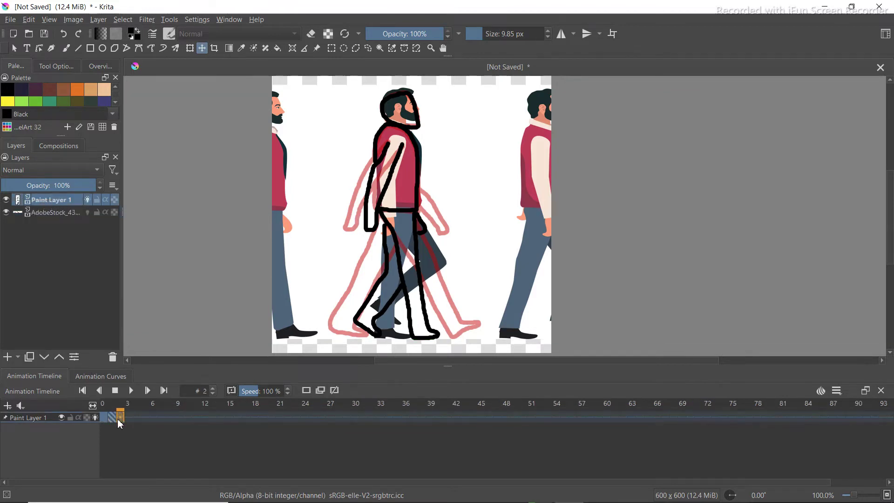
left_click(306, 392)
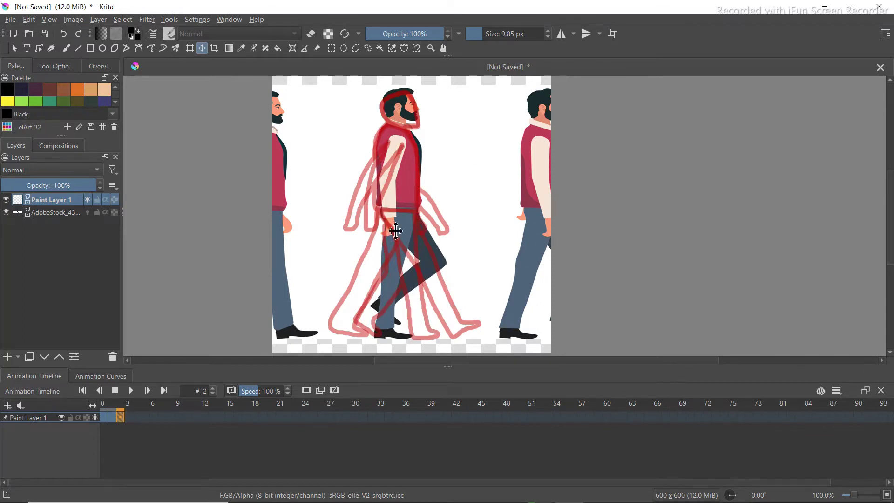
- Trace the third walking pose in black with the Freehand Brush at frame 2
key("b")
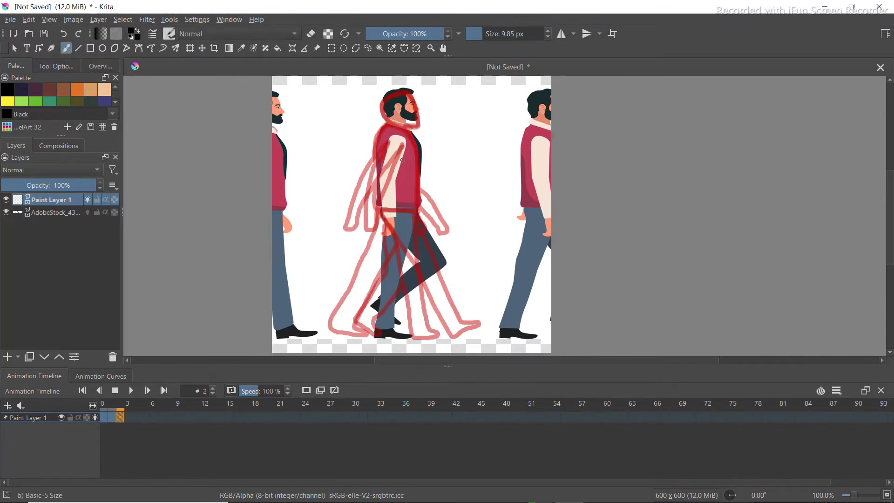
mouse_move(403, 97)
left_mouse_down()
mouse_move(417, 116)
mouse_move(381, 109)
mouse_move(405, 95)
mouse_move(419, 165)
mouse_move(415, 208)
mouse_move(377, 192)
mouse_move(382, 129)
mouse_move(381, 229)
mouse_move(393, 218)
mouse_move(405, 142)
left_mouse_up()
mouse_move(413, 215)
left_mouse_down()
mouse_move(394, 331)
mouse_move(375, 333)
mouse_move(383, 240)
mouse_move(436, 269)
mouse_move(409, 265)
mouse_move(378, 310)
mouse_move(397, 326)
left_mouse_up()
- Move the AdobeStock image so the fourth walking pose lines up under the outline and replace Paint Layer 1's drawing at frame 2 with a blank frame
left_click(201, 48)
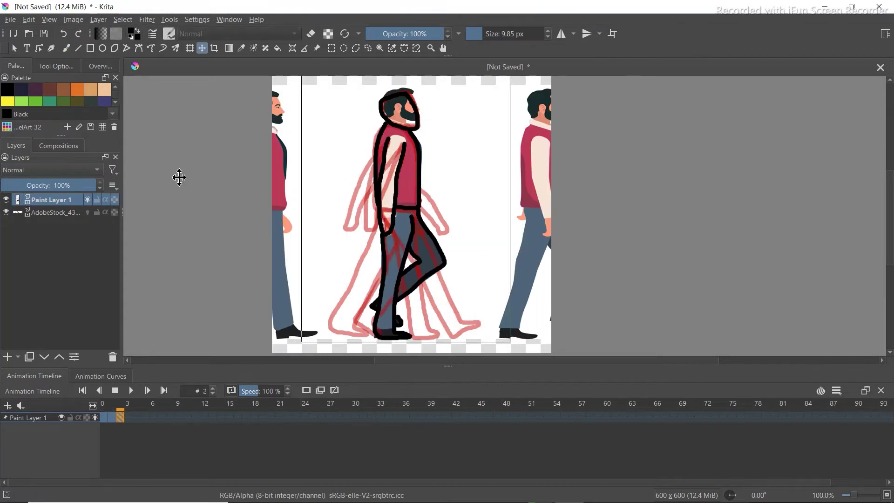
left_click(51, 212)
left_click_drag(362, 230, 353, 230)
left_click(49, 199)
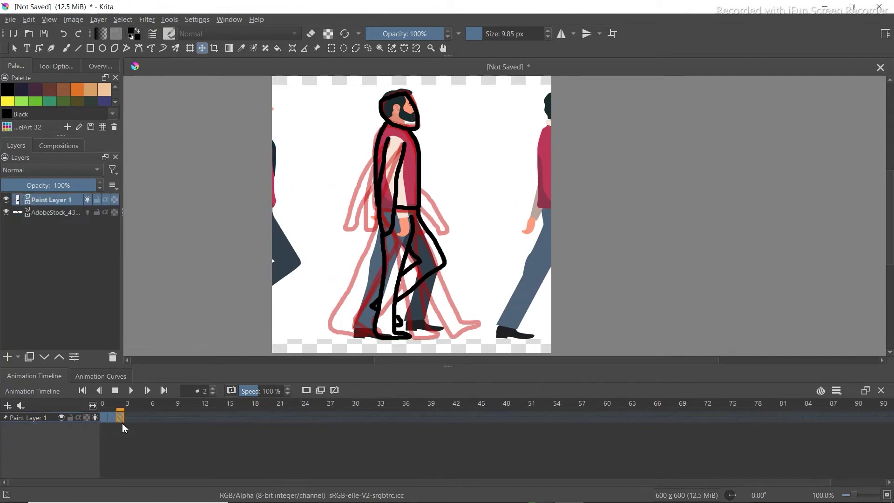
left_click(307, 391)
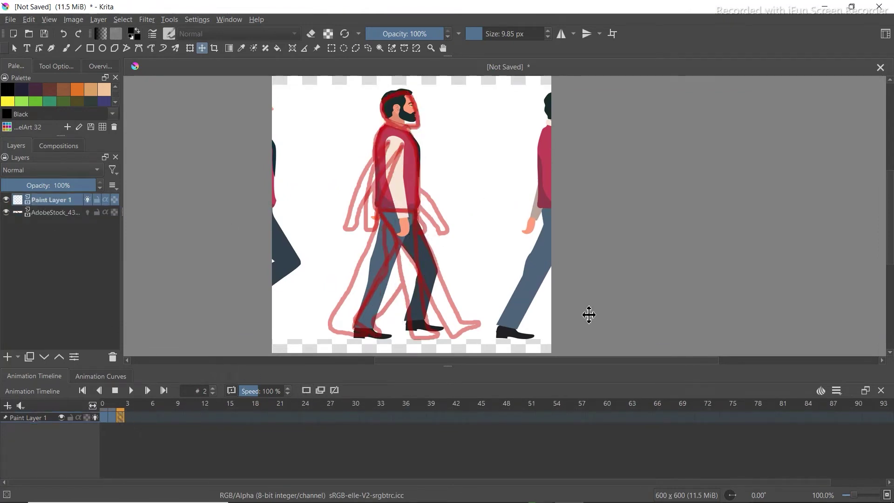
- Trace the fourth walking pose in black at frame 2, outlining the head, torso, near arm and both legs
key("b")
mouse_move(410, 95)
left_mouse_down()
mouse_move(379, 112)
mouse_move(409, 92)
left_mouse_up()
mouse_move(412, 132)
left_mouse_down()
mouse_move(407, 212)
mouse_move(375, 141)
mouse_move(379, 122)
left_mouse_up()
mouse_move(386, 147)
left_mouse_down()
mouse_move(401, 226)
mouse_move(409, 225)
mouse_move(403, 147)
left_mouse_up()
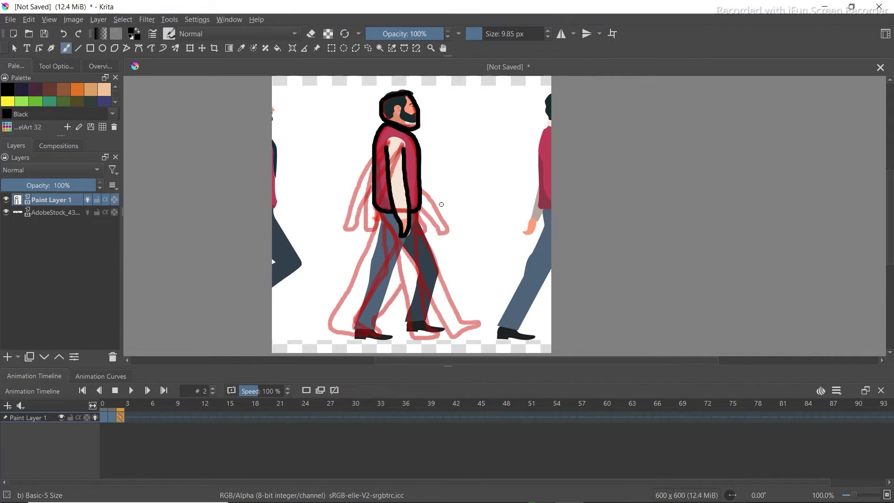
mouse_move(412, 211)
left_mouse_down()
mouse_move(431, 257)
mouse_move(431, 332)
mouse_move(410, 329)
mouse_move(419, 273)
mouse_move(403, 247)
mouse_move(379, 336)
mouse_move(356, 325)
mouse_move(379, 212)
left_mouse_up()
- Line up the fifth walking pose of the AdobeStock image under the outline and set up a blank frame at frame 3 on Paint Layer 1
left_click(54, 213)
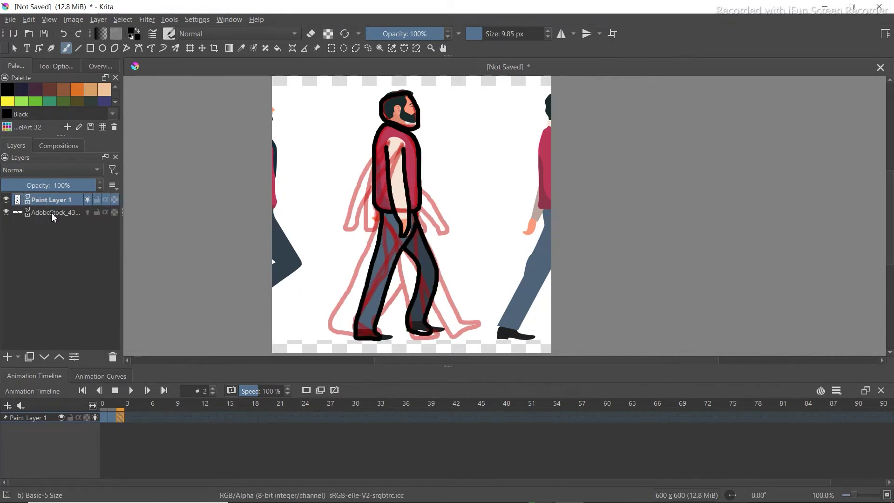
key("t")
left_click_drag(487, 231, 329, 229)
key("period")
left_click(51, 200)
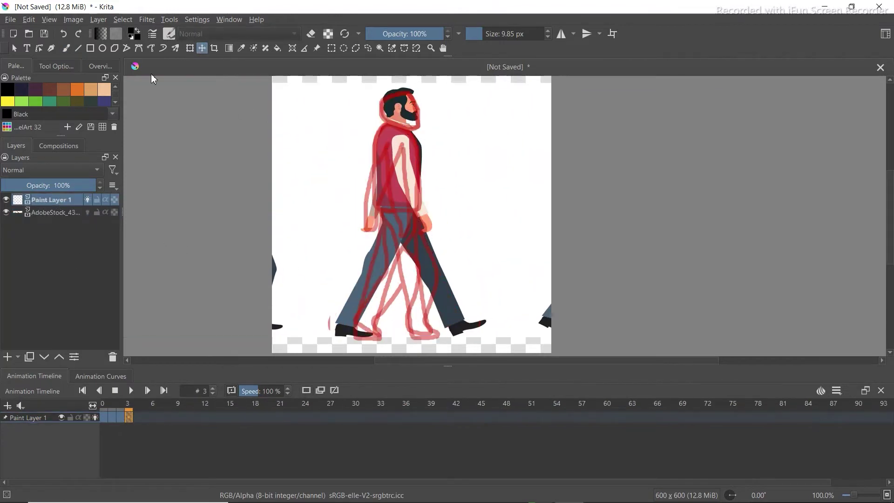
- Trace the fifth walking pose in black at frame 3, outlining the head, torso, both arms and both legs
key("b")
mouse_move(402, 92)
left_mouse_down()
mouse_move(408, 128)
mouse_move(385, 93)
left_mouse_up()
mouse_move(413, 132)
left_mouse_down()
mouse_move(421, 178)
mouse_move(381, 207)
mouse_move(375, 153)
mouse_move(410, 151)
mouse_move(428, 233)
left_mouse_up()
left_click_drag(421, 223, 390, 141)
mouse_move(379, 193)
left_mouse_down()
mouse_move(368, 214)
mouse_move(374, 191)
mouse_move(358, 335)
mouse_move(413, 211)
left_mouse_up()
mouse_move(426, 233)
left_mouse_down()
mouse_move(484, 321)
mouse_move(403, 238)
left_mouse_up()
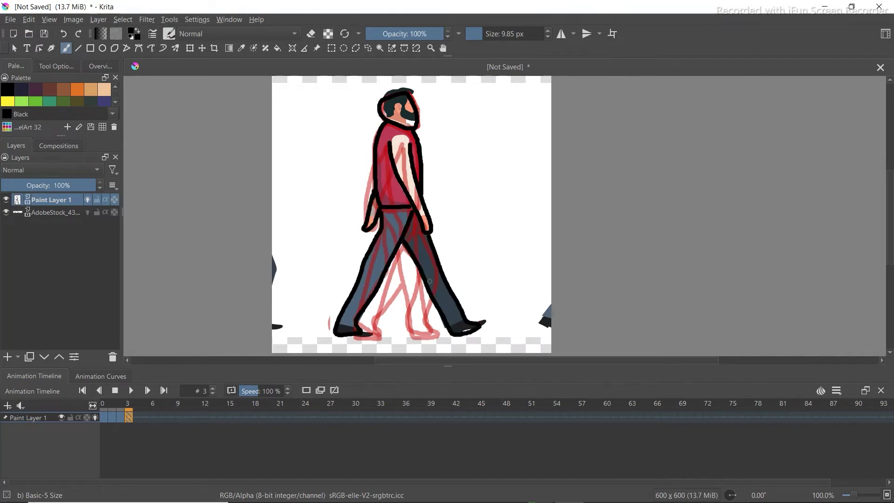
- Move the AdobeStock image so the sixth walking pose lines up under the outline and set up frame 4 on Paint Layer 1
left_click(201, 48)
left_click_drag(479, 235, 299, 241)
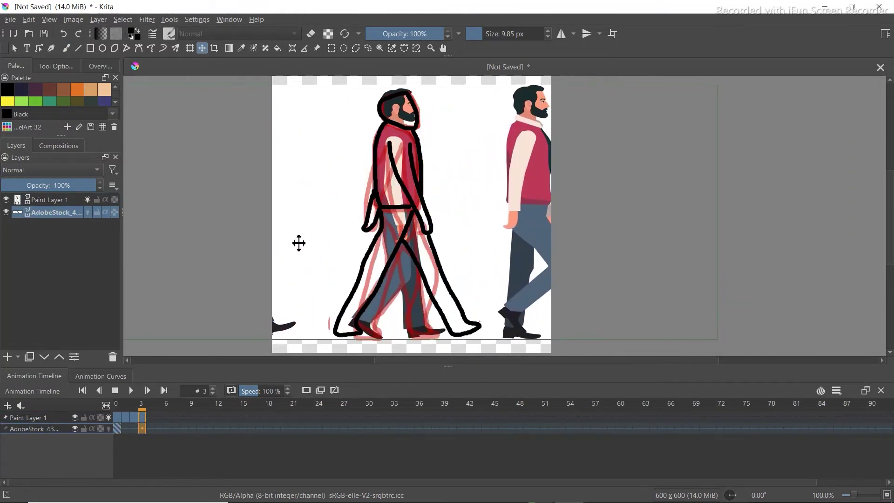
left_click(137, 417)
- Trace the sixth walking pose in black with the Freehand Brush at frame 4, outlining the head, torso, arm and both legs
left_click(67, 48)
mouse_move(404, 92)
left_mouse_down()
mouse_move(413, 128)
mouse_move(395, 97)
mouse_move(419, 166)
mouse_move(418, 206)
mouse_move(409, 211)
mouse_move(377, 206)
mouse_move(383, 123)
left_mouse_up()
mouse_move(402, 148)
left_mouse_down()
mouse_move(405, 221)
mouse_move(396, 239)
mouse_move(386, 137)
left_mouse_up()
mouse_move(414, 212)
left_mouse_down()
mouse_move(438, 331)
mouse_move(403, 288)
mouse_move(411, 270)
mouse_move(368, 334)
mouse_move(384, 209)
left_mouse_up()
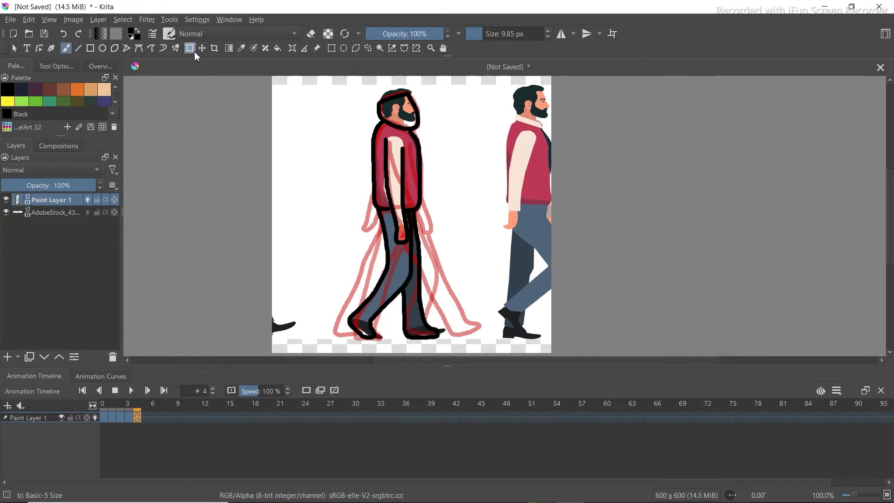
- Move the AdobeStock image so the seventh walking pose lines up under the outline and set up a blank frame at frame 5 on Paint Layer 1
left_click(201, 48)
left_click(51, 213)
left_click_drag(489, 223, 358, 223)
left_click(46, 199)
key("period")
- Trace the seventh walking pose in black at frame 5, outlining the head, torso, near arm and both legs
key("b")
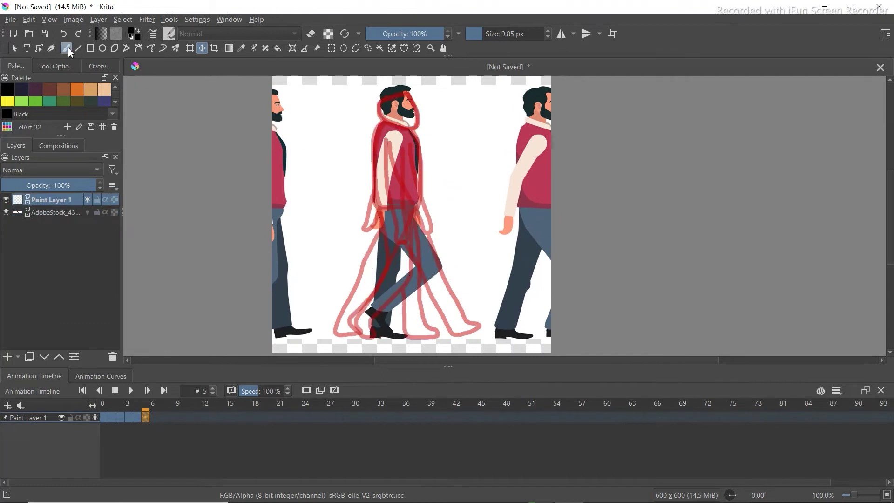
mouse_move(416, 113)
left_mouse_down()
mouse_move(382, 119)
mouse_move(406, 99)
mouse_move(417, 162)
mouse_move(415, 207)
mouse_move(371, 180)
mouse_move(382, 151)
mouse_move(375, 206)
mouse_move(378, 228)
left_mouse_up()
mouse_move(400, 141)
left_mouse_down()
mouse_move(383, 222)
mouse_move(443, 269)
mouse_move(381, 324)
mouse_move(367, 311)
left_mouse_up()
mouse_move(377, 227)
left_mouse_down()
mouse_move(401, 259)
mouse_move(393, 285)
left_mouse_up()
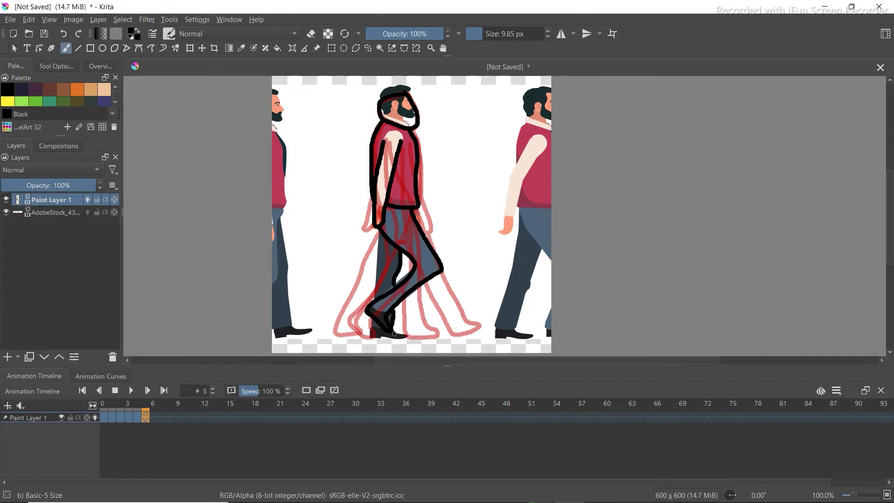
mouse_move(394, 333)
left_mouse_down()
mouse_move(375, 284)
mouse_move(379, 229)
left_mouse_up()
- Line up the eighth walking pose of the AdobeStock image under the outline and set up a blank frame at frame 6 on Paint Layer 1
left_click(202, 48)
left_click_drag(459, 247, 331, 246)
key("Page_Up")
key(".")
- Trace the eighth walking pose in black at frame 6, outlining the head, torso, both arms and both legs
key("b")
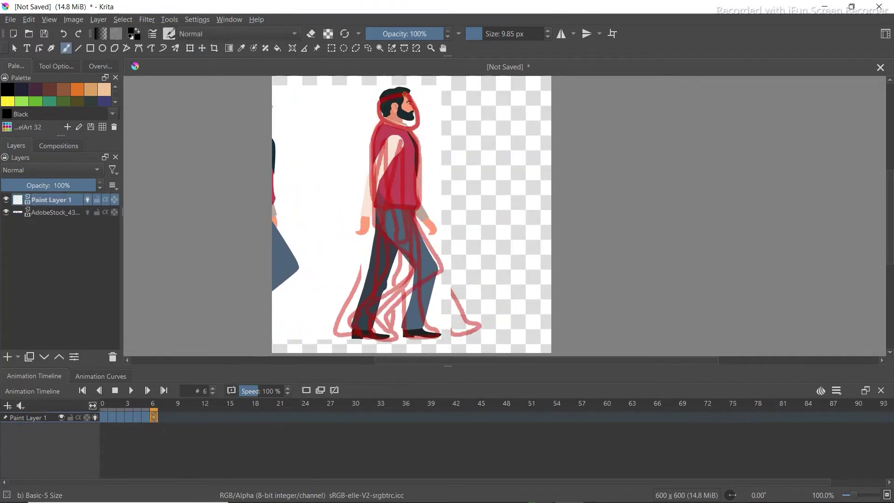
mouse_move(404, 95)
left_mouse_down()
mouse_move(380, 122)
mouse_move(399, 91)
left_mouse_up()
mouse_move(414, 136)
left_mouse_down()
mouse_move(416, 191)
mouse_move(382, 207)
mouse_move(374, 205)
mouse_move(372, 134)
mouse_move(366, 232)
mouse_move(399, 152)
left_mouse_up()
mouse_move(419, 189)
left_mouse_down()
mouse_move(435, 232)
mouse_move(423, 234)
mouse_move(426, 319)
mouse_move(399, 336)
mouse_move(378, 210)
left_mouse_up()
mouse_move(391, 247)
left_mouse_down()
mouse_move(375, 340)
mouse_move(357, 306)
mouse_move(376, 213)
left_mouse_up()
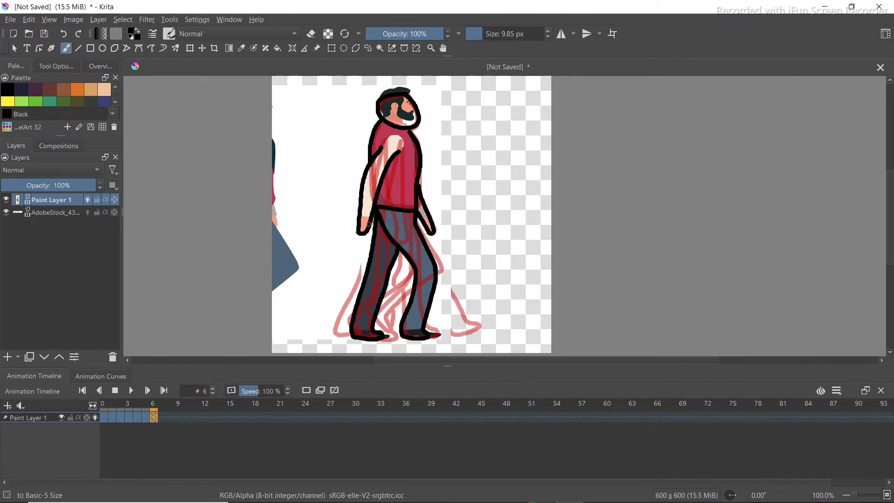
- Hide the AdobeStock reference layer and turn off the onion skin of Paint Layer 1
left_click(6, 213)
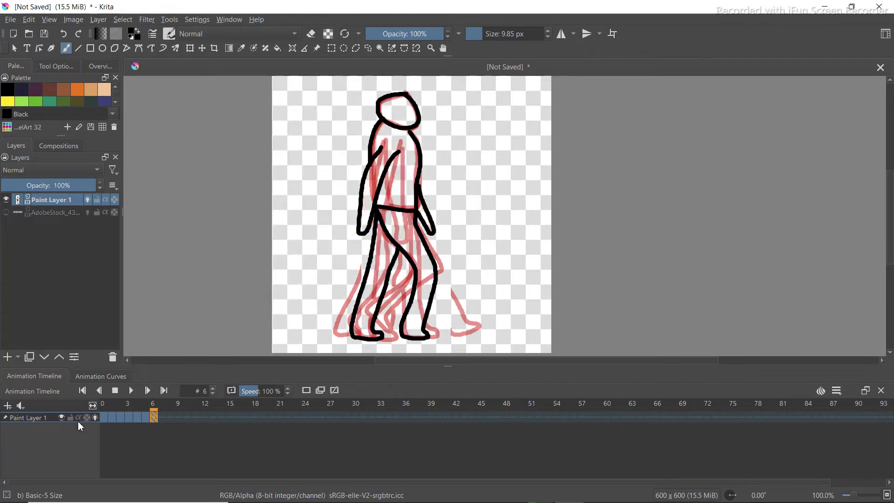
left_click(95, 418)
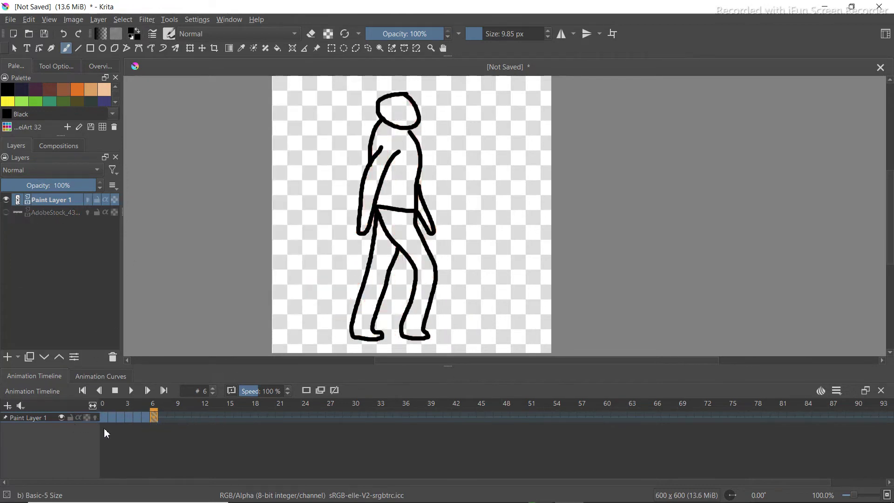
- Return to frame 0, activate the Select Shapes tool and play the walk animation
left_click(103, 418)
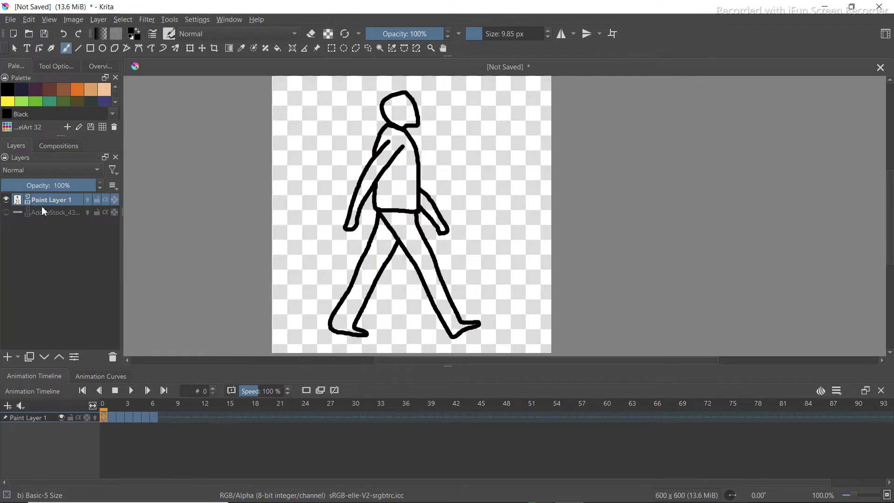
left_click(14, 49)
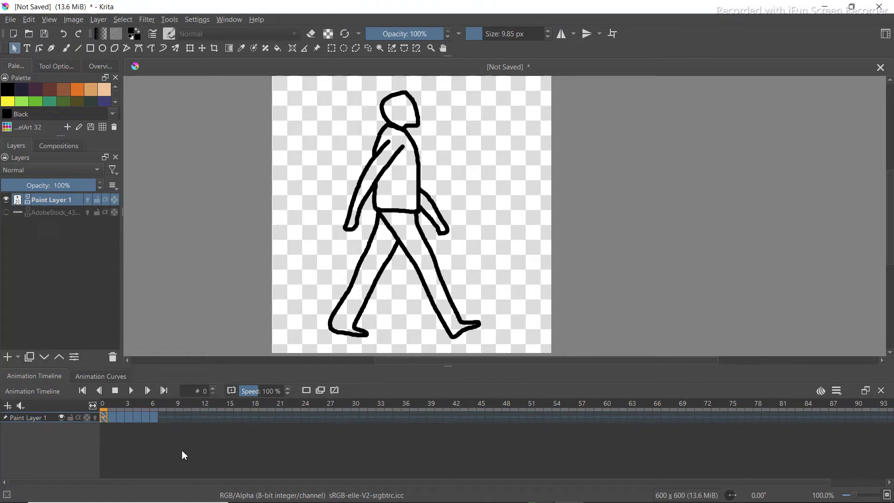
key("space")
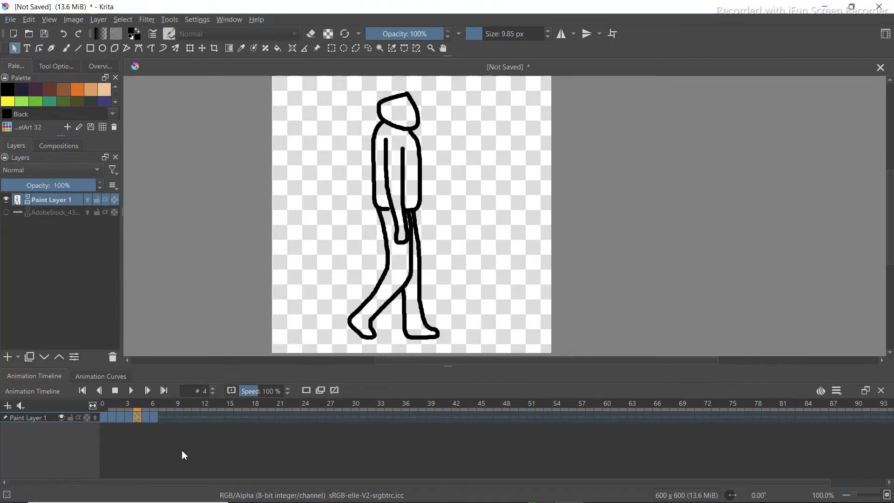
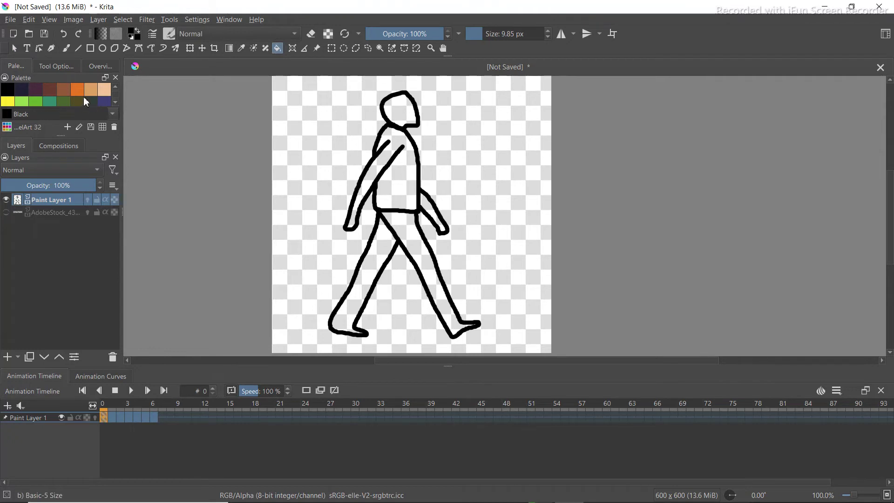
- Fill the walker's torso and both arms at frame 0 with the red palette colour named Brown
scroll(85, 100, "down", 1)
scroll(66, 101, "up", 2)
scroll(80, 92, "down", 1)
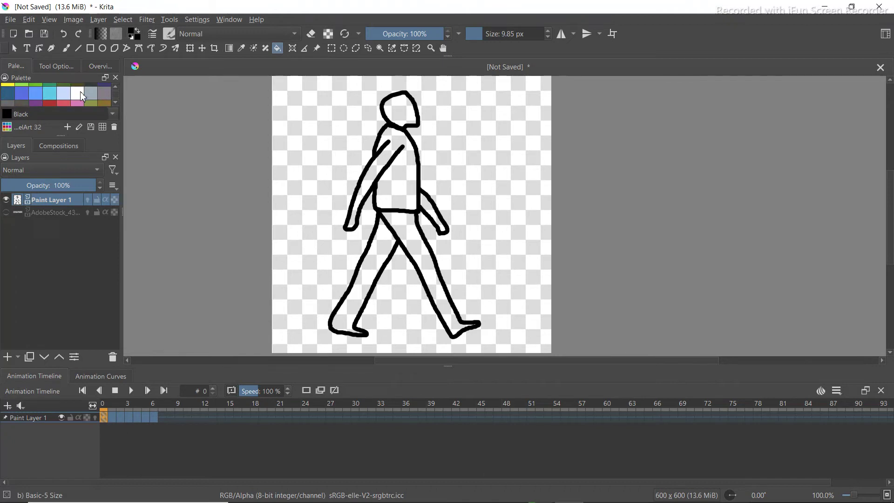
scroll(48, 100, "down", 1)
left_click(51, 98)
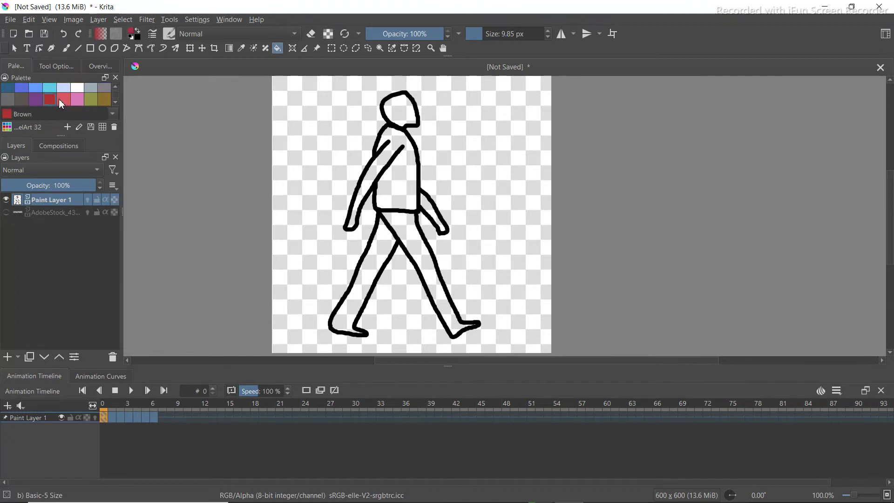
left_click(397, 172)
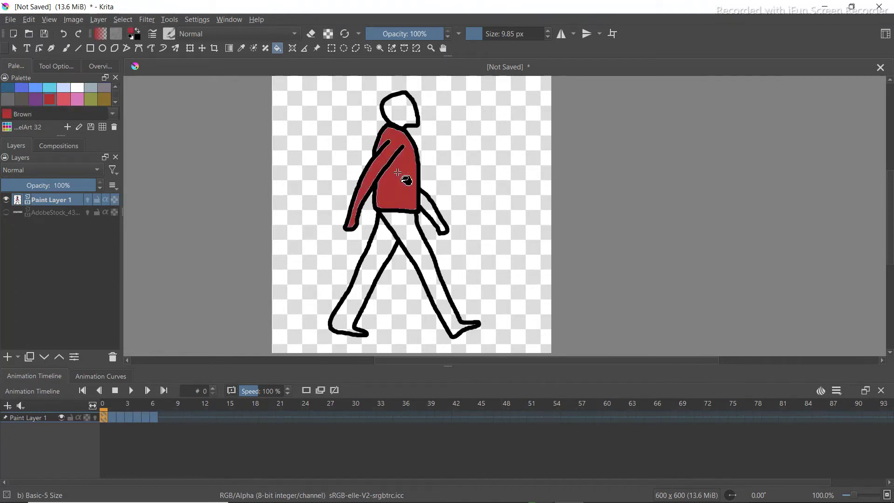
left_click(431, 209)
- Fill both legs at frame 0 with Black and the head with the skin tone Pancho
scroll(41, 94, "up", 2)
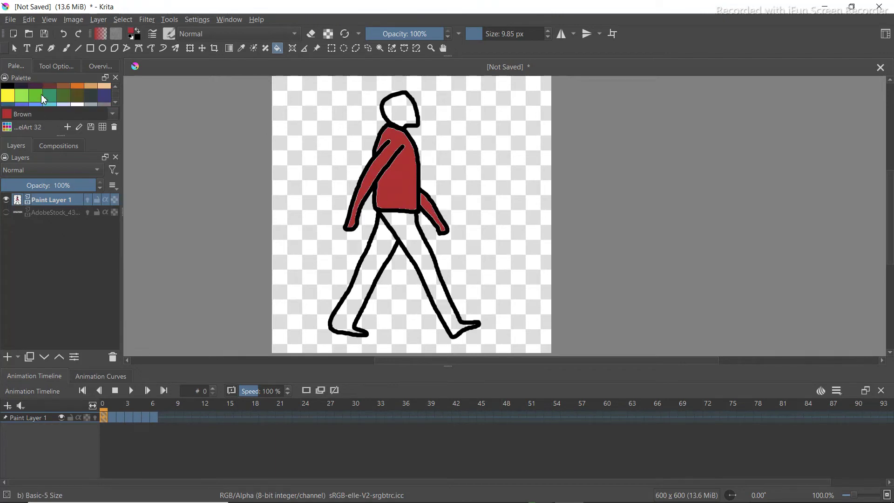
left_click(8, 90)
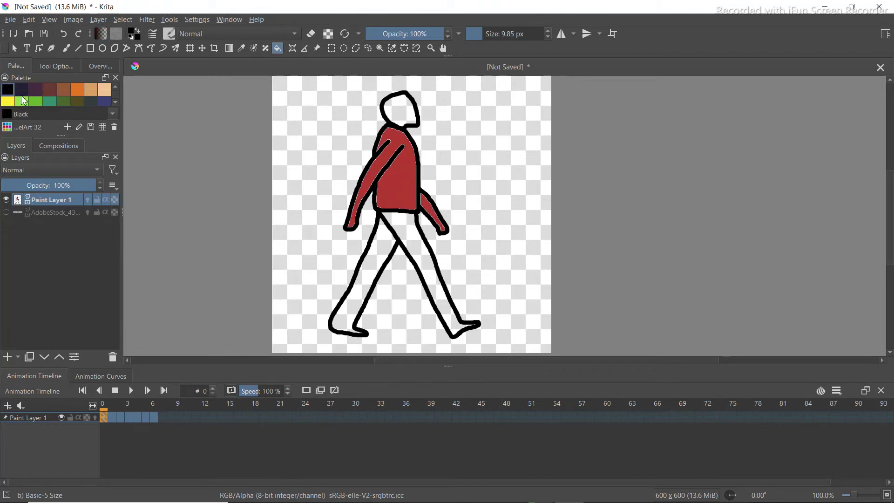
left_click(422, 263)
left_click(353, 300)
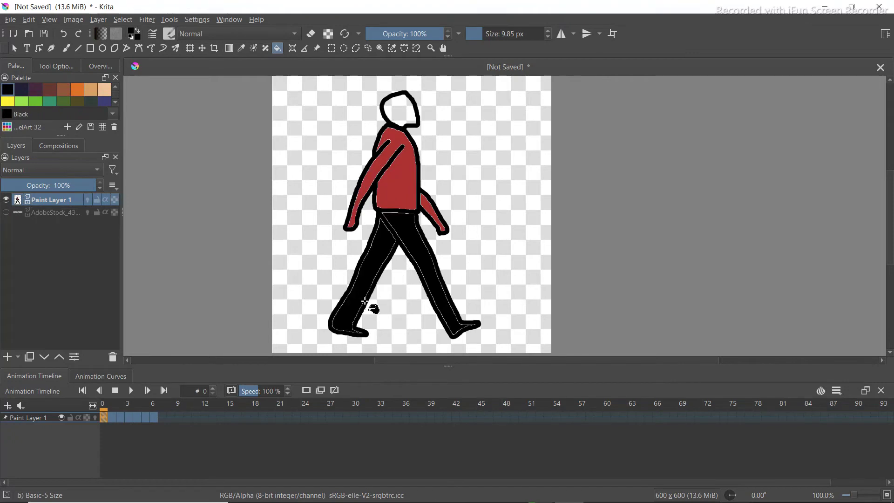
left_click(22, 101)
left_click(105, 89)
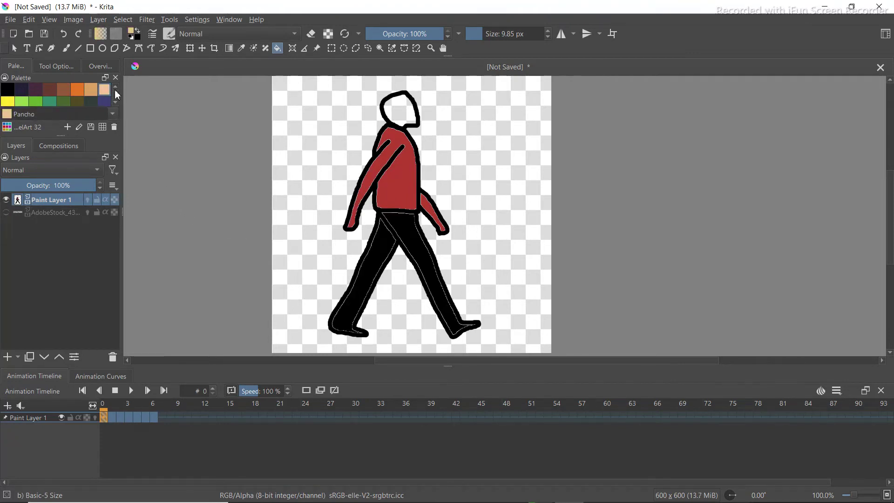
left_click(396, 112)
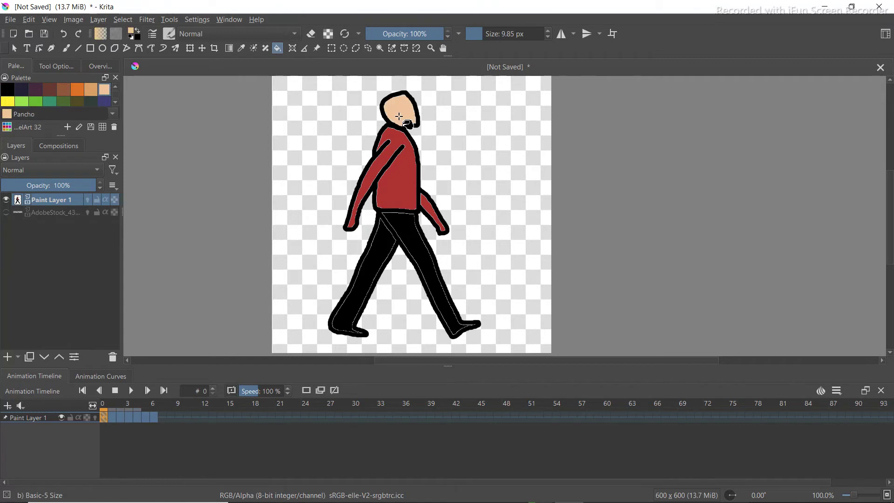
- Colour the pose at frame 1: torso and arms in Brown, both legs in Black, head in Pancho
left_click(112, 417)
scroll(83, 104, "down", 1)
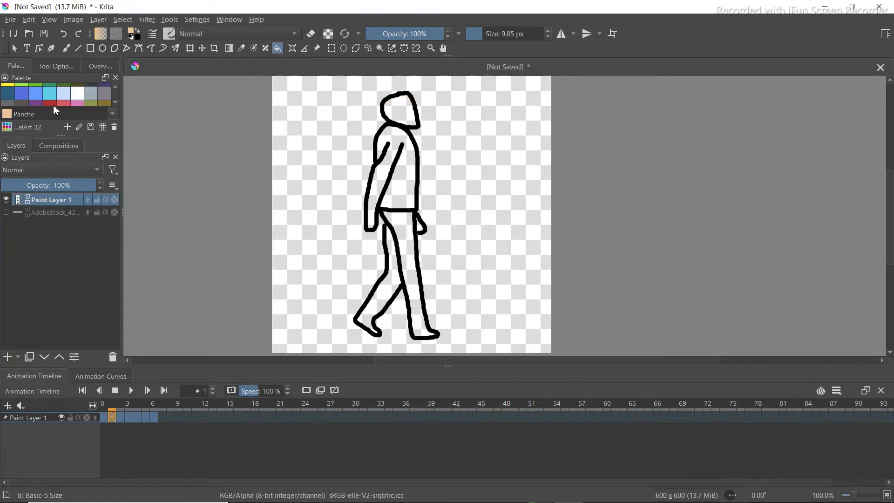
left_click(50, 103)
left_click(403, 192)
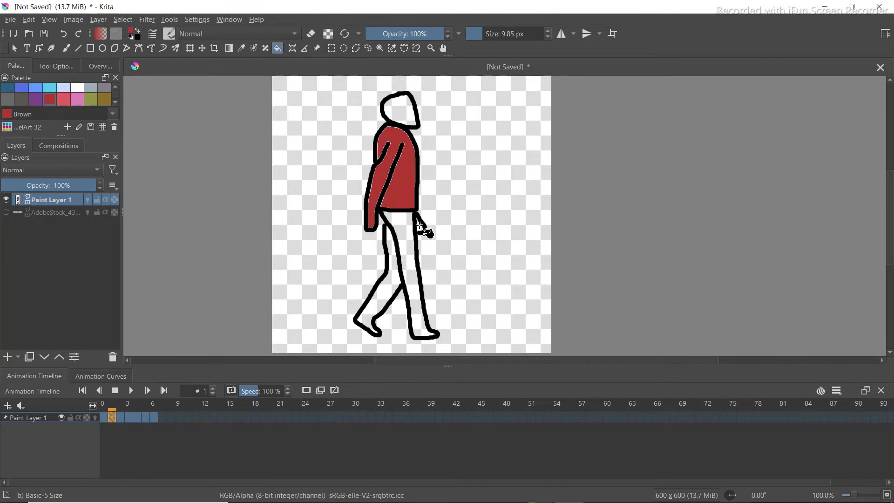
left_click(7, 89)
left_click(406, 274)
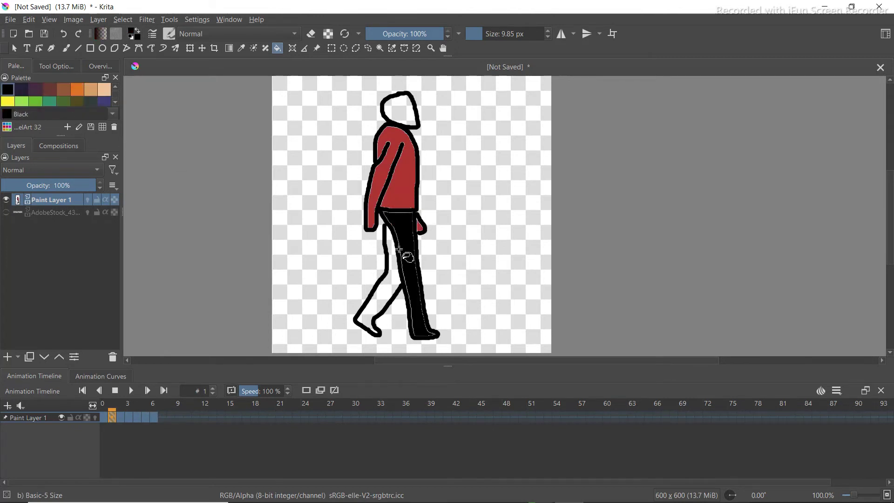
left_click(380, 291)
left_click(41, 100)
left_click(398, 109)
- Colour the pose at frame 2 with Brown for the torso and arm, Black for the legs and Pancho for the head
left_click(120, 417)
left_click(49, 99)
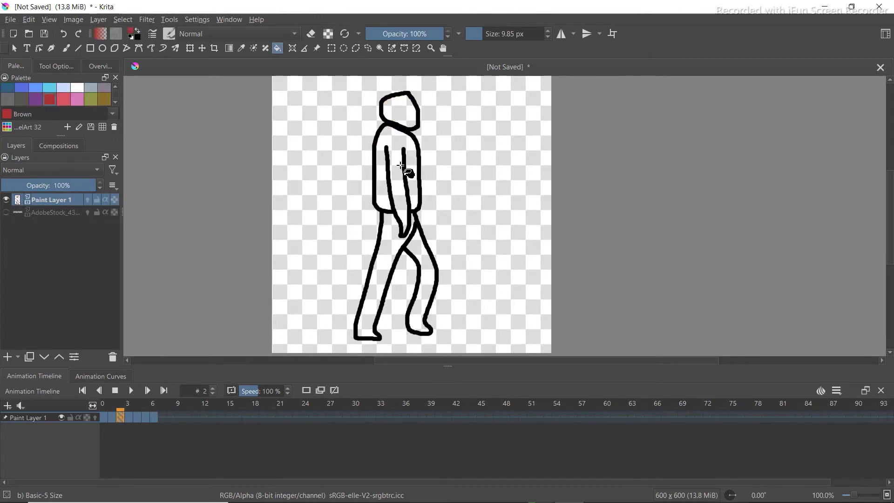
left_click(400, 177)
key("d")
left_click(388, 222)
left_click(422, 279)
left_click(104, 89)
left_click(398, 109)
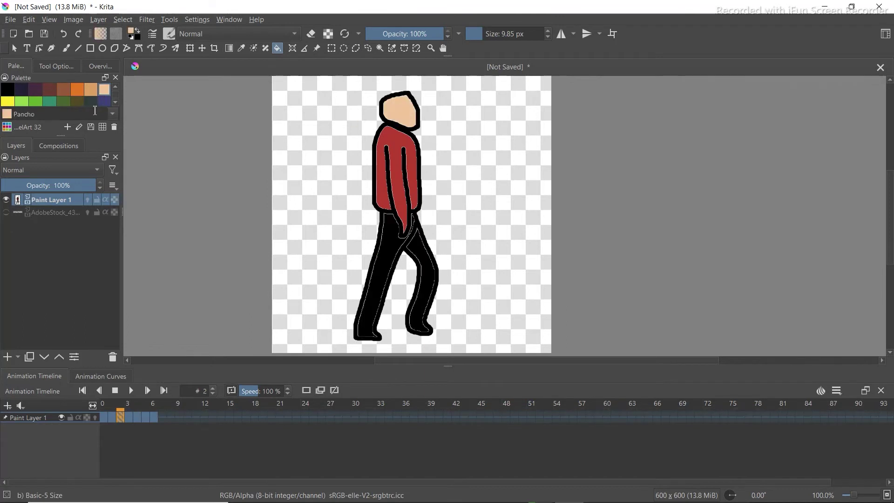
- Colour the pose at frame 3, filling the torso and both arms with Brown, the head with Pancho and the legs with Black
left_click(129, 418)
left_click(50, 99)
left_click(400, 177)
left_click(373, 215)
left_click(104, 89)
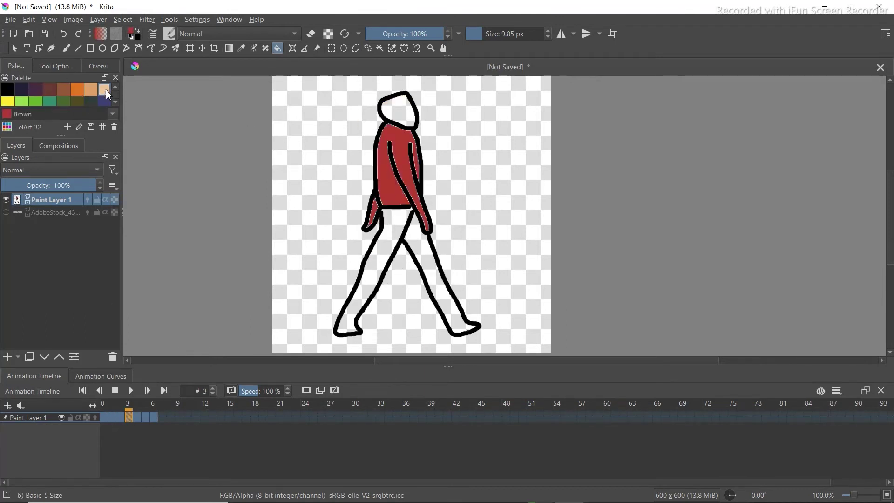
left_click(398, 110)
key("d")
left_click(365, 279)
left_click(437, 289)
- Colour the pose at frame 4: Brown torso and arm, Black legs and Pancho head
left_click(137, 416)
left_click(50, 89)
left_click(398, 177)
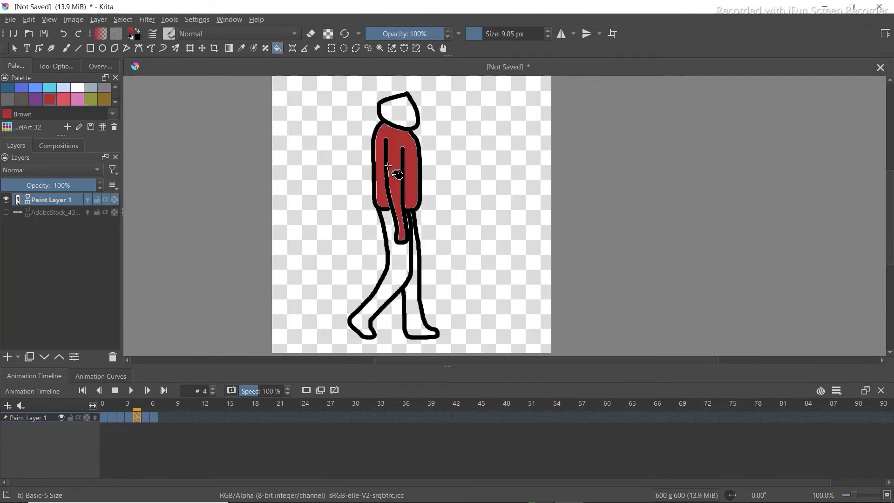
key("d")
left_click(406, 267)
left_click(419, 289)
left_click(104, 89)
left_click(398, 110)
- Check the coloured poses of Paint Layer 1 one frame at a time through frame 6
left_click(154, 417)
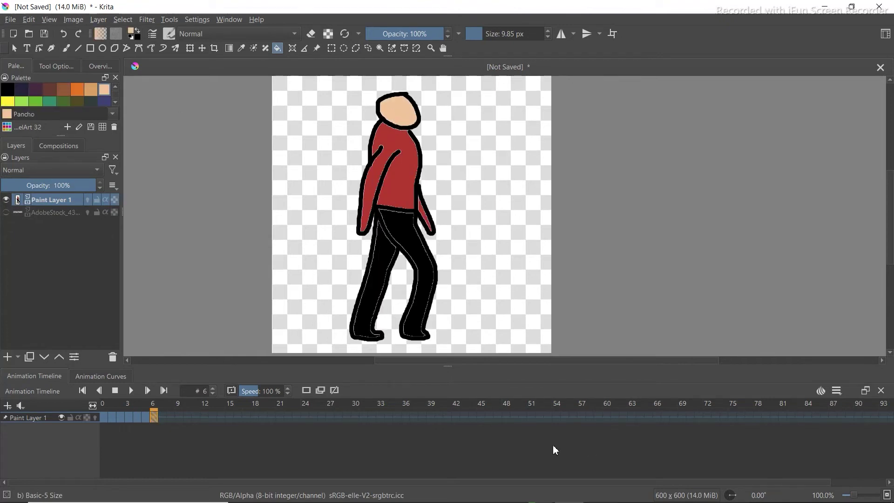
left_click(114, 418)
left_click(122, 418)
left_click(131, 417)
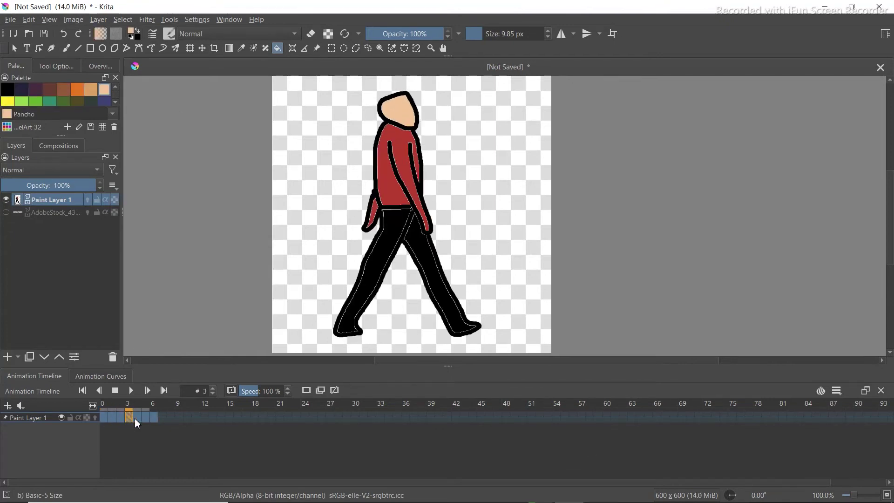
left_click(139, 418)
left_click(145, 418)
left_click(154, 418)
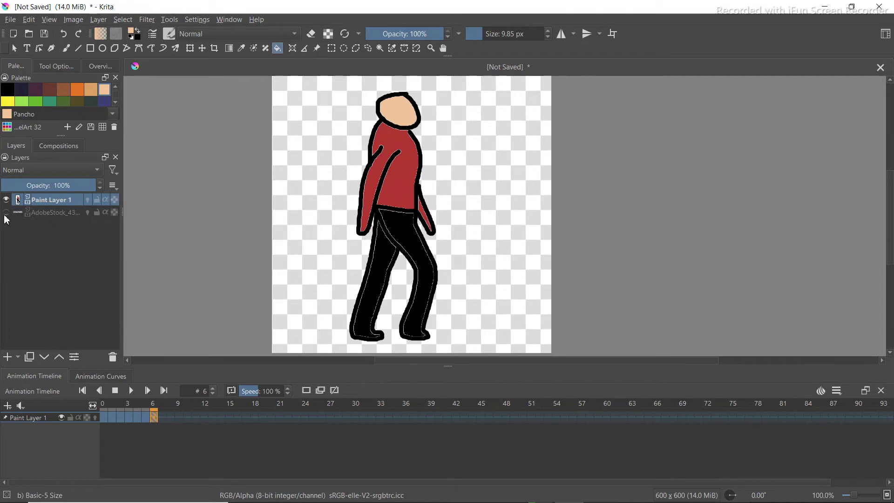
- Add a new paint layer beneath Paint Layer 1, fill it with Cornflower as the background, and return to frame 0
left_click(7, 357)
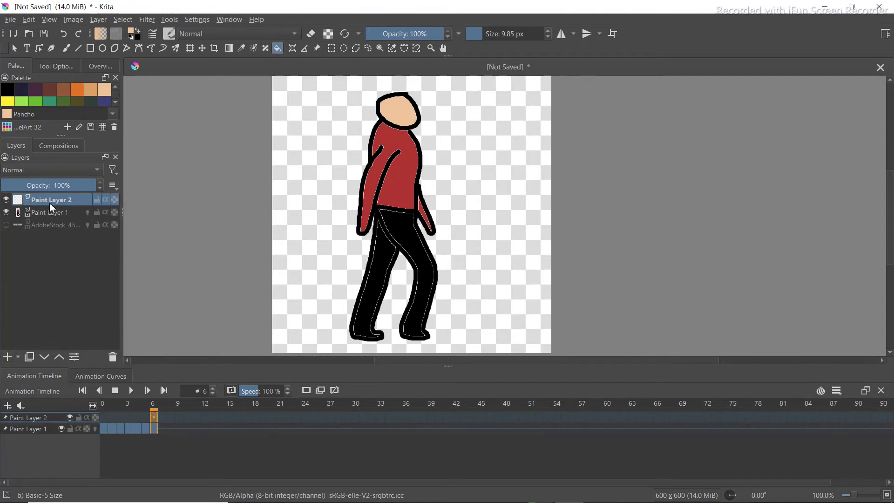
left_click_drag(51, 202, 14, 228)
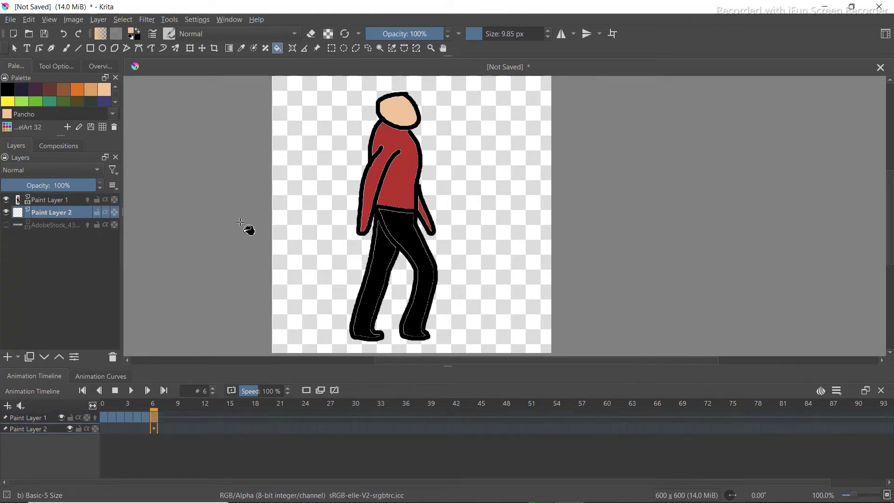
scroll(57, 99, "down", 2)
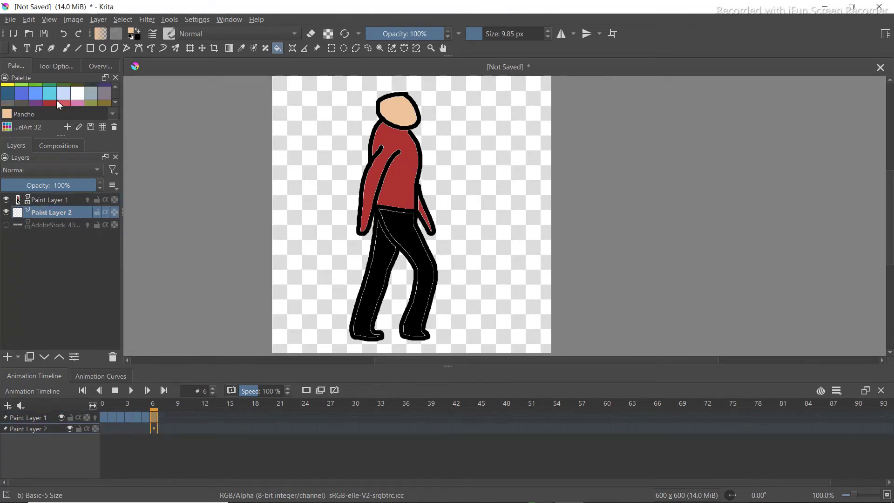
scroll(58, 100, "down", 2)
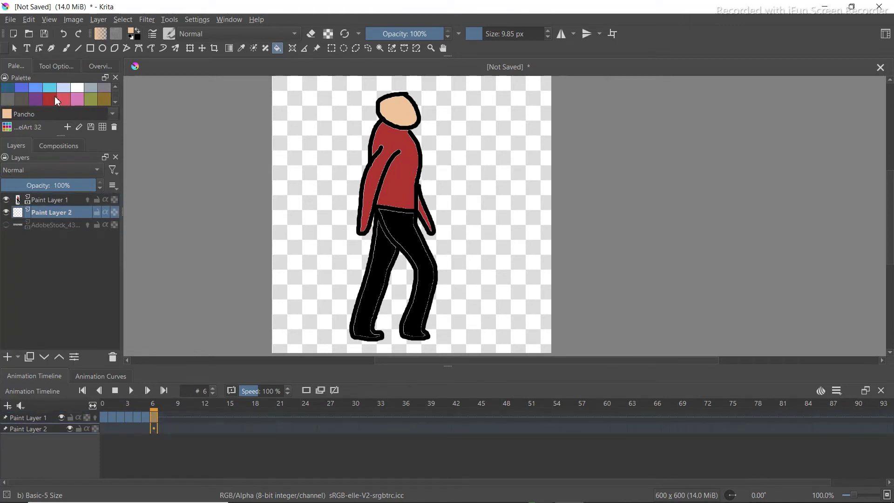
left_click(35, 85)
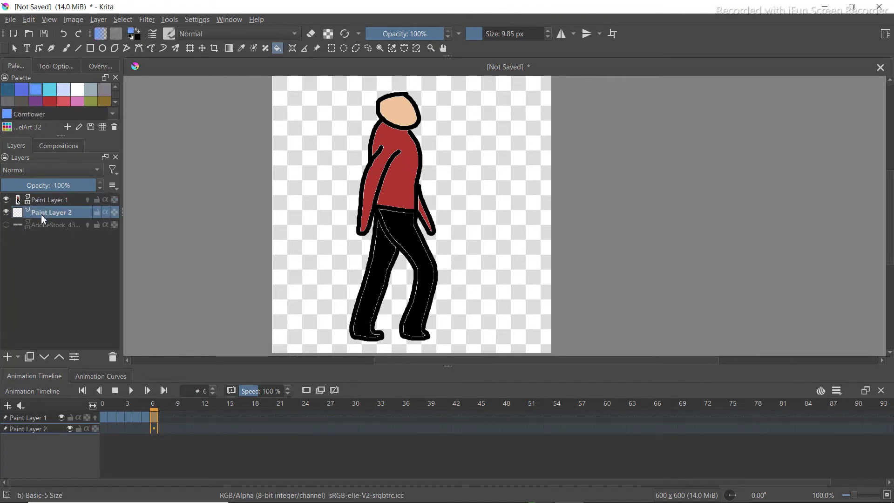
left_click(327, 165)
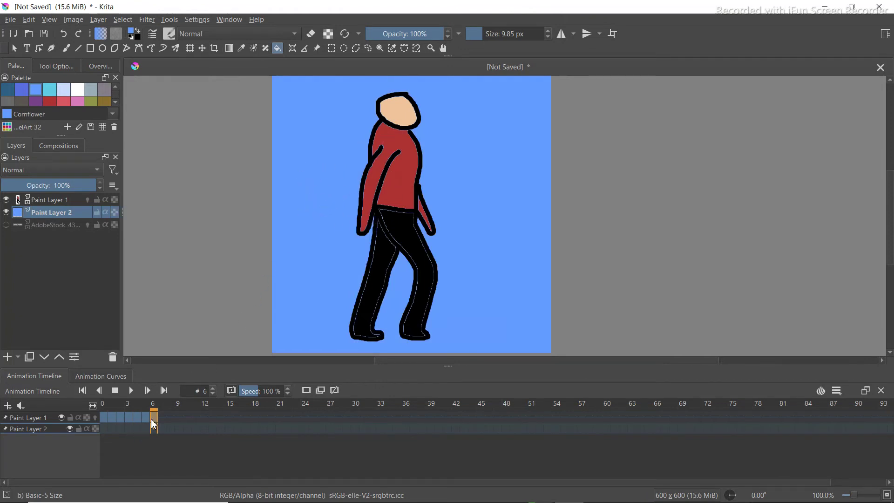
left_click(104, 419)
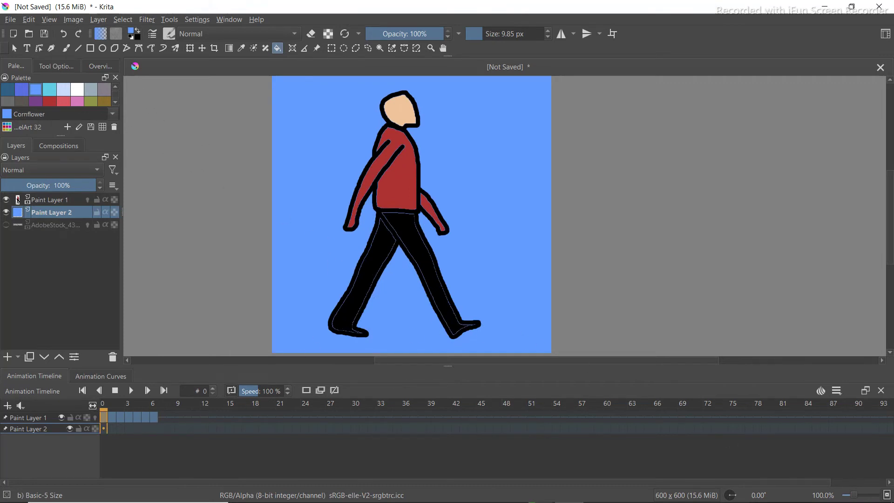
- Open the Render Animation settings and choose Video as the export type
left_click(9, 20)
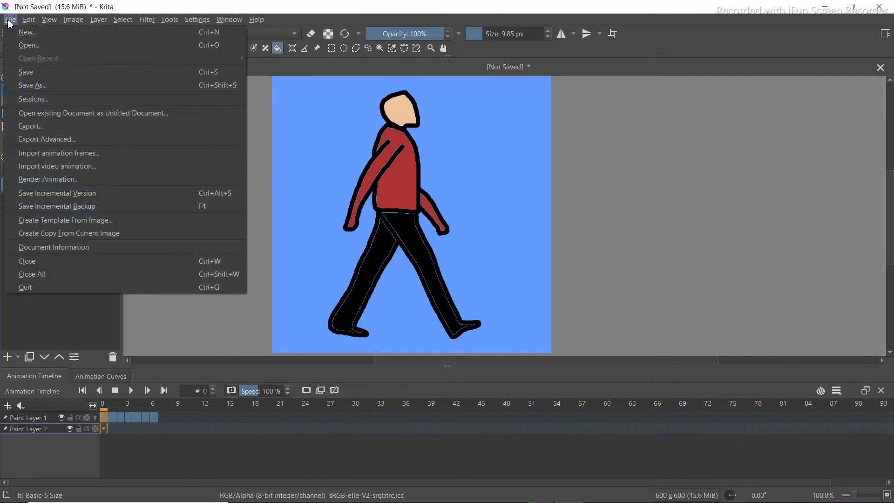
left_click(66, 180)
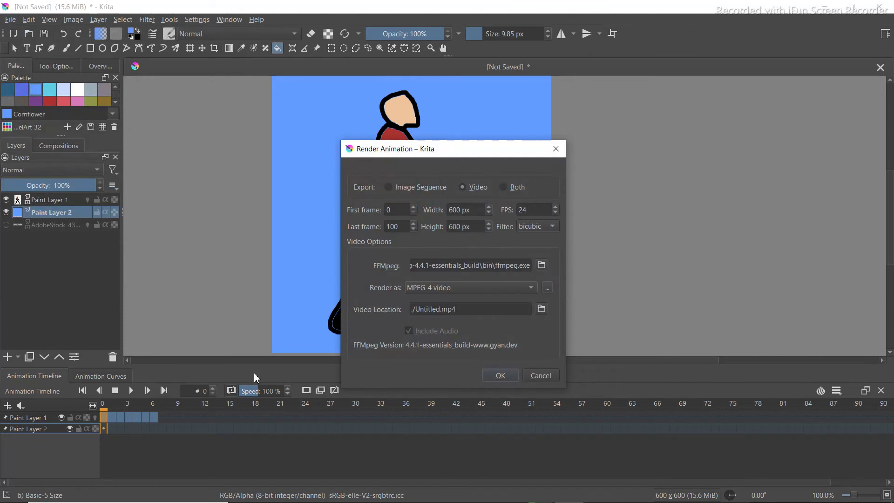
left_click(388, 186)
left_click(462, 187)
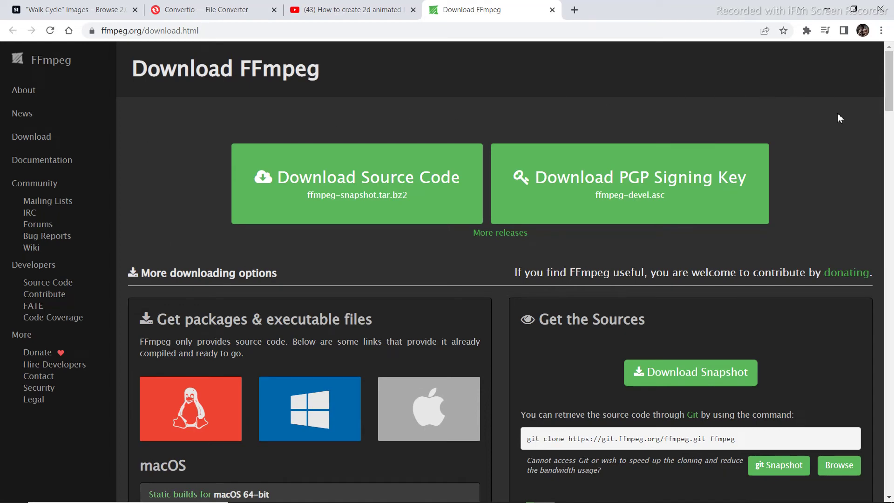
- In the browser, open the gyan.dev Windows builds from the FFmpeg download page and examine the release builds
scroll(316, 295, "down", 2)
left_click(322, 296)
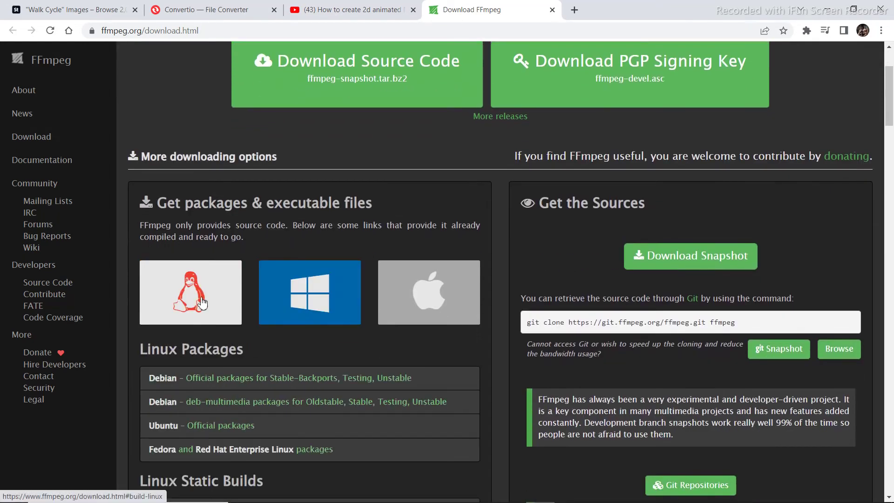
mouse_move(426, 307)
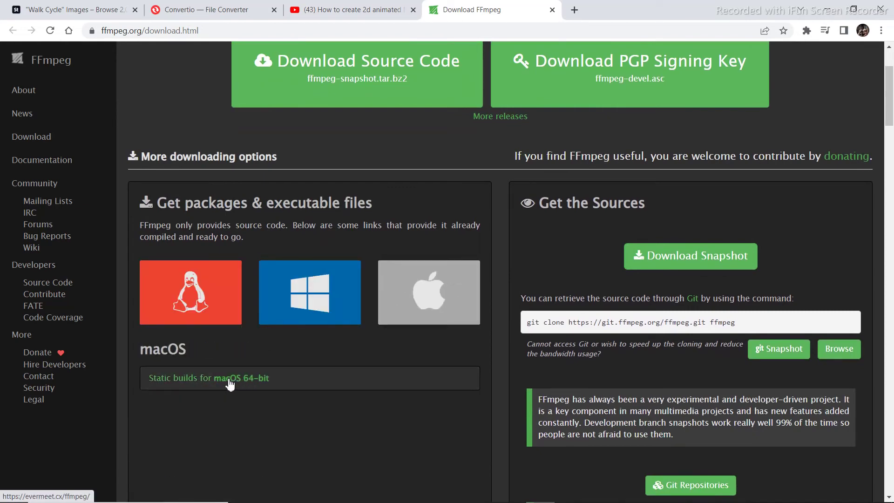
mouse_move(289, 311)
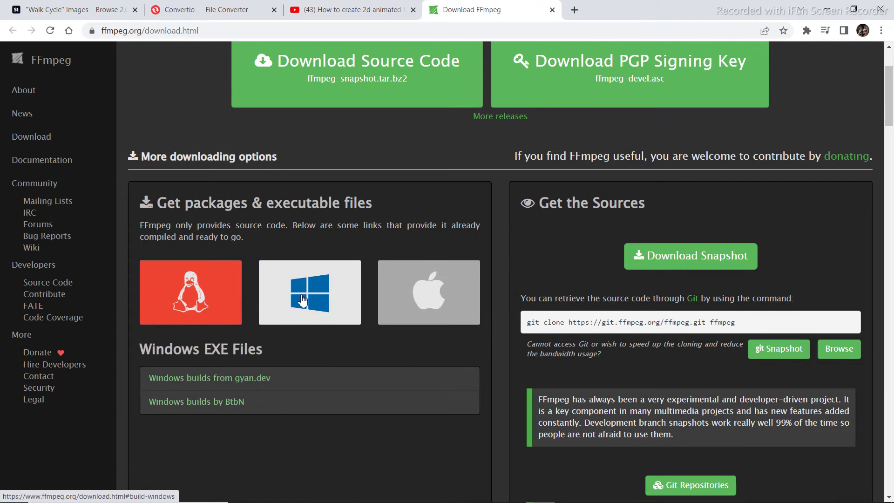
left_click(248, 377)
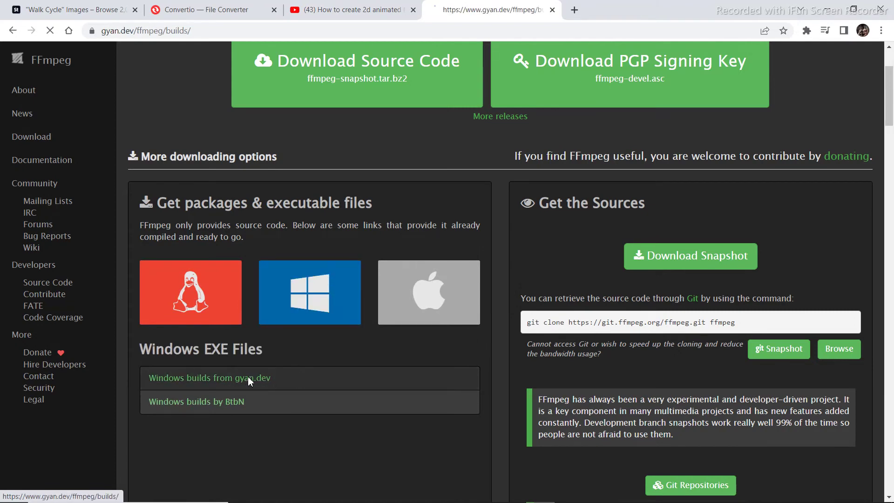
scroll(463, 344, "down", 9)
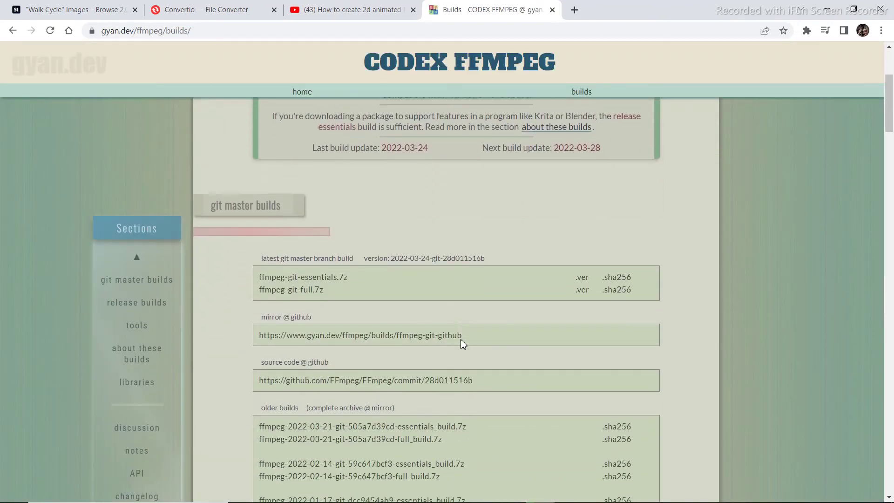
scroll(463, 345, "down", 3)
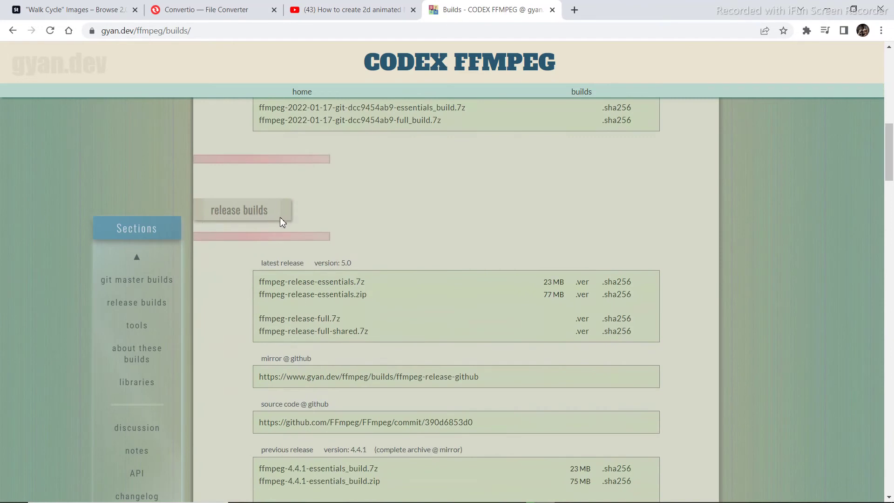
scroll(288, 222, "down", 4)
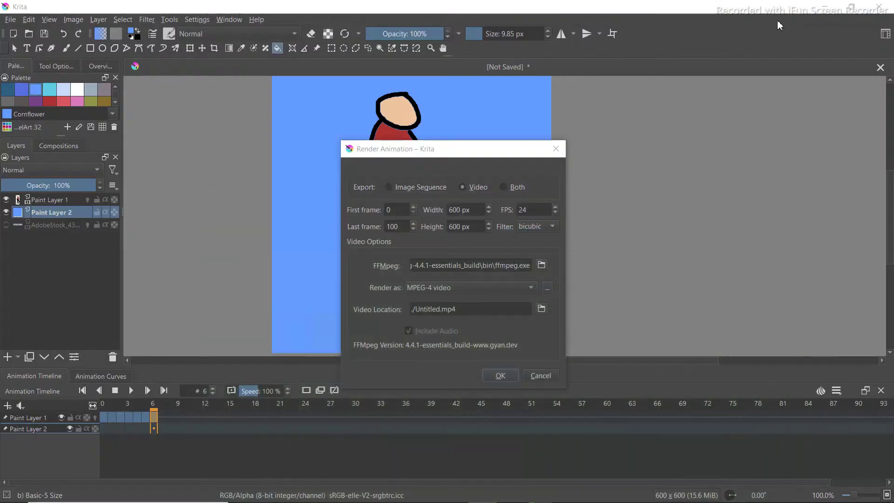
- Close the render settings and check the extracted FFmpeg build in the ffm setup folder on the desktop
left_click(558, 149)
left_click(824, 7)
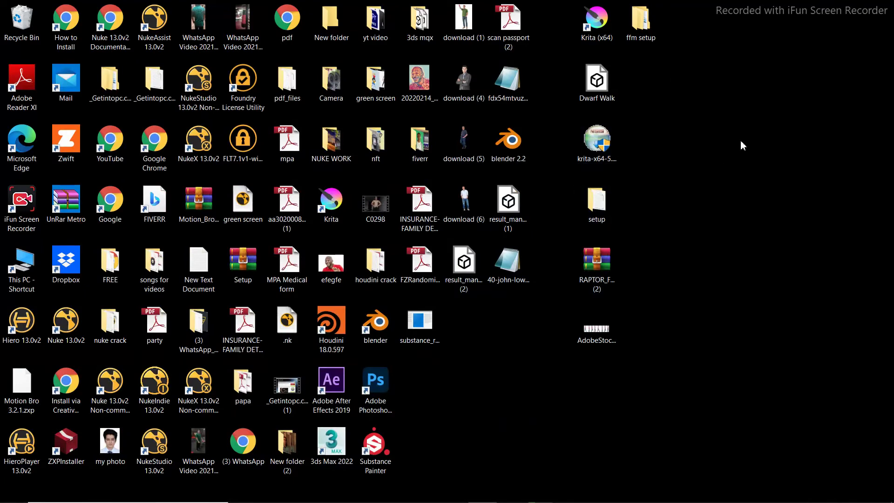
double_click(648, 35)
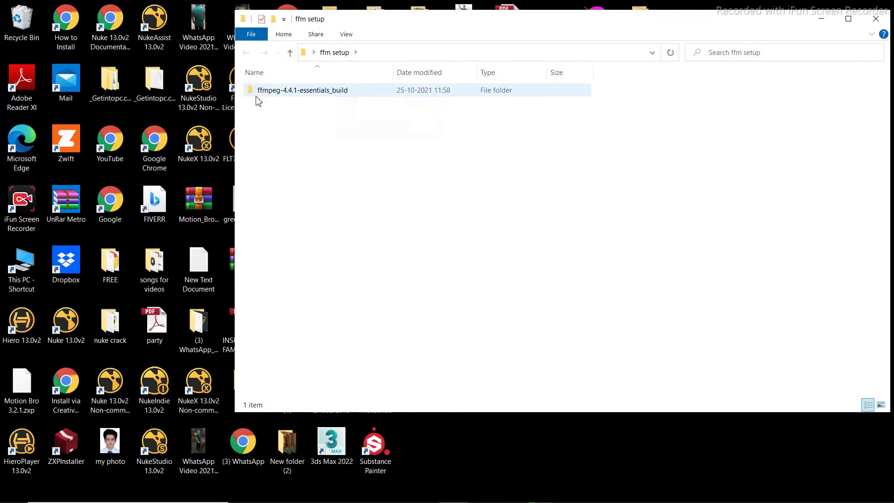
left_click(876, 19)
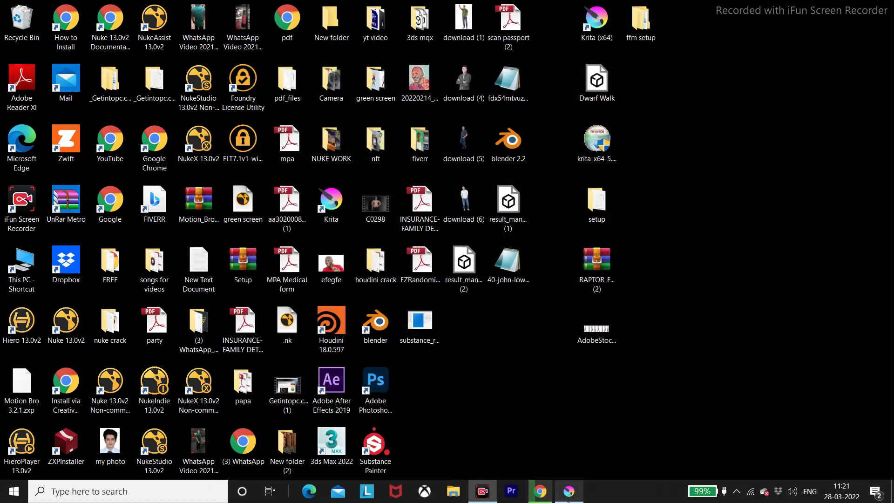
- Back in Krita, reopen Render Animation and choose ffmpeg from ffm setup > ffmpeg-4.4.1-essentials_build > bin as the FFmpeg executable
left_click(569, 492)
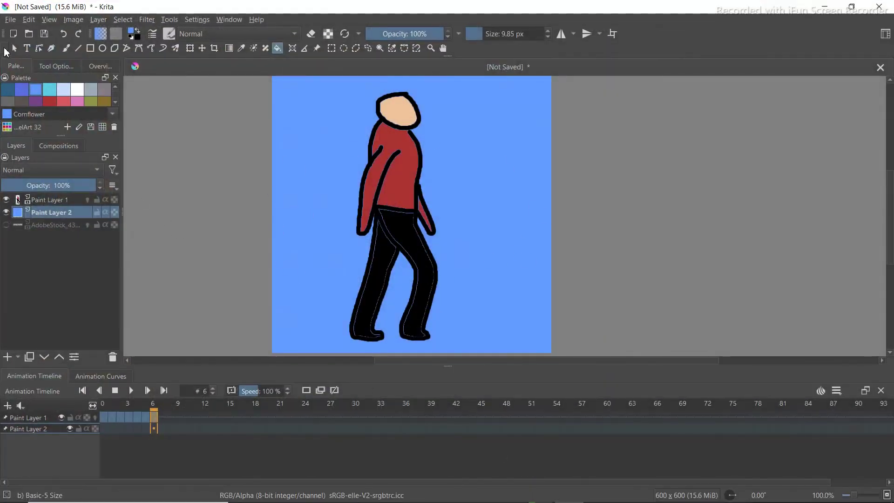
left_click(10, 19)
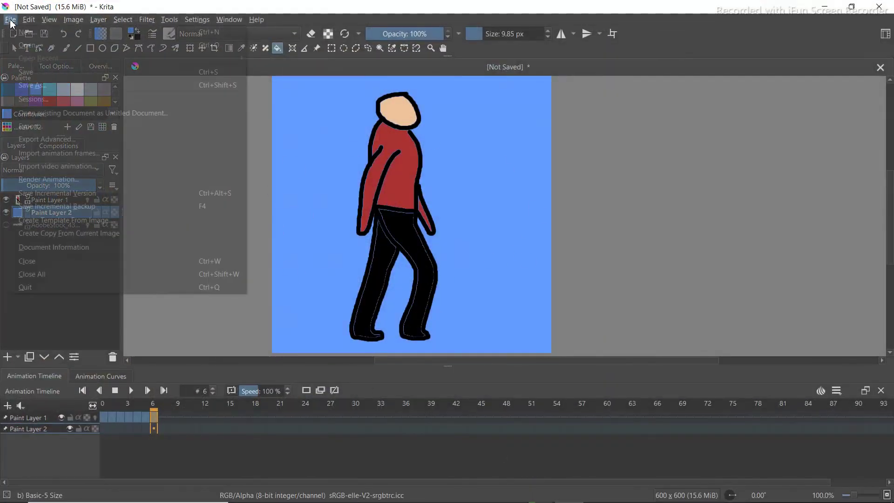
left_click(69, 180)
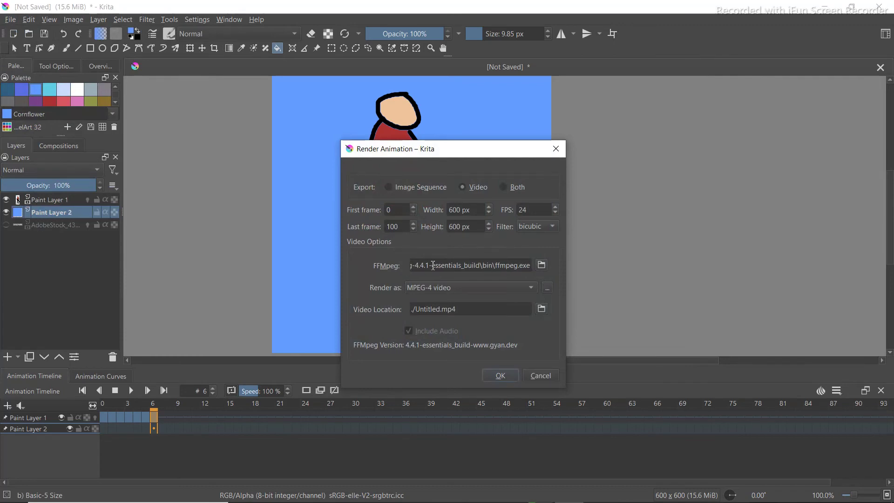
left_click(542, 266)
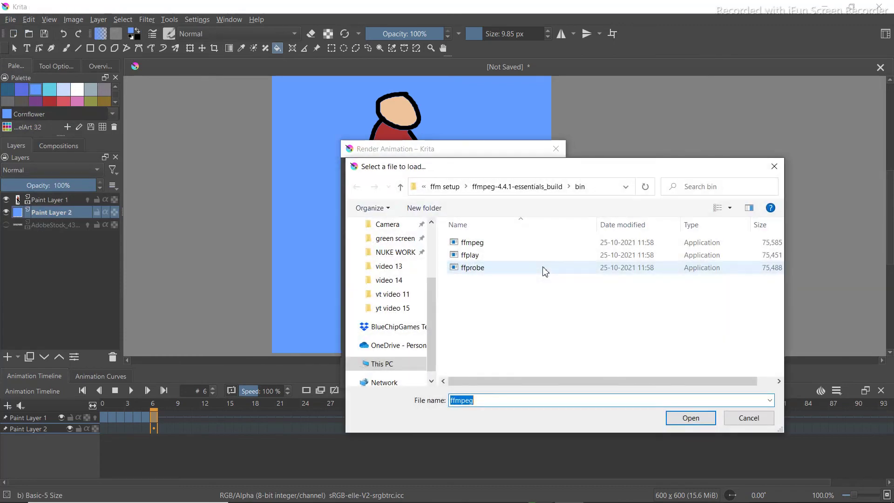
left_click_drag(431, 302, 432, 252)
left_click(411, 252)
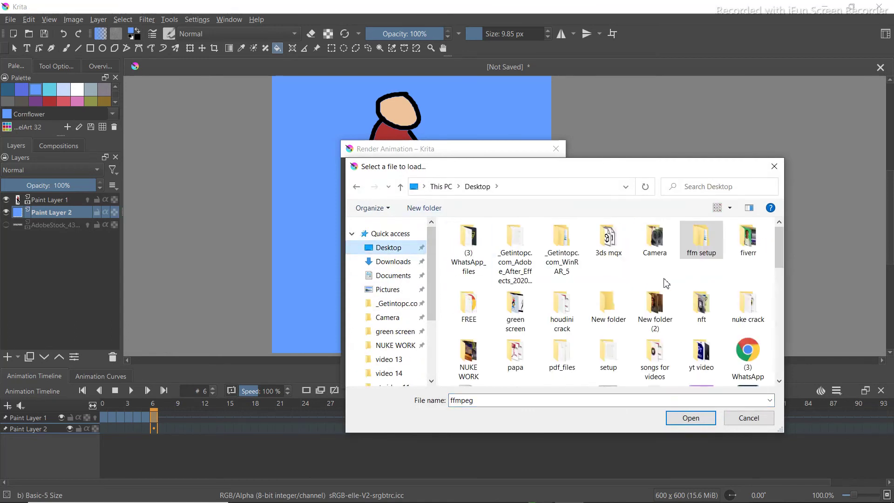
double_click(710, 258)
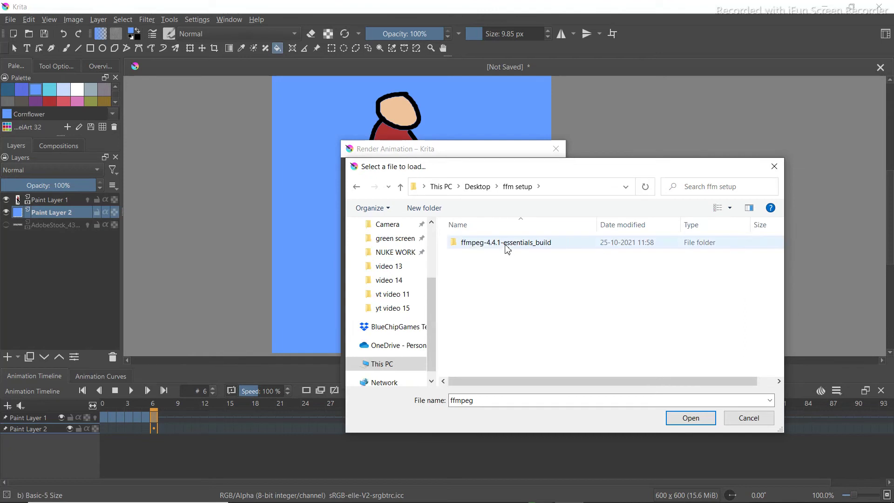
double_click(473, 247)
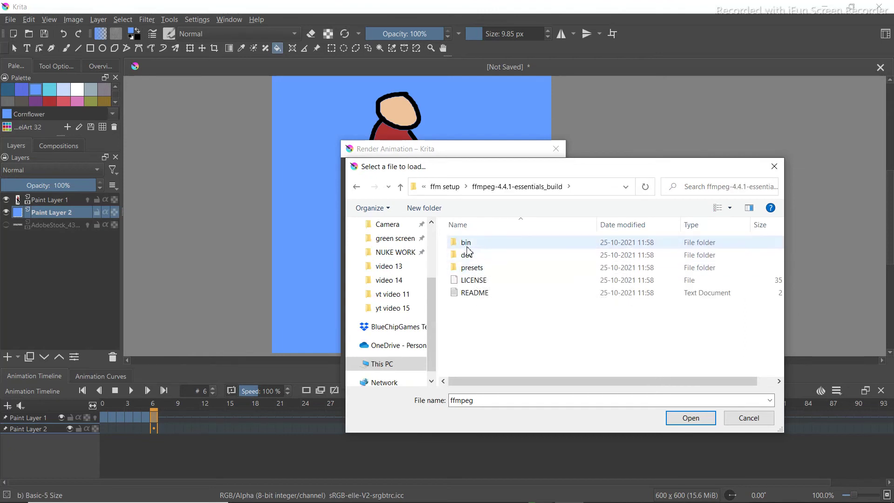
double_click(467, 243)
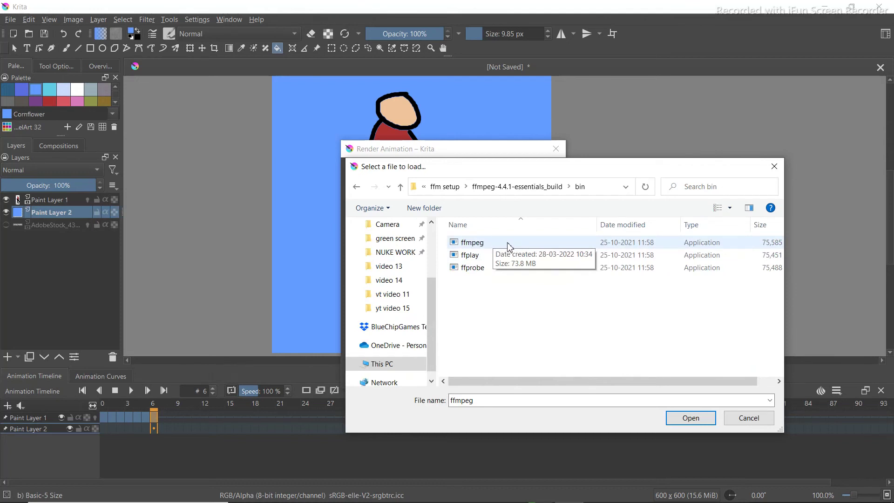
key("Return")
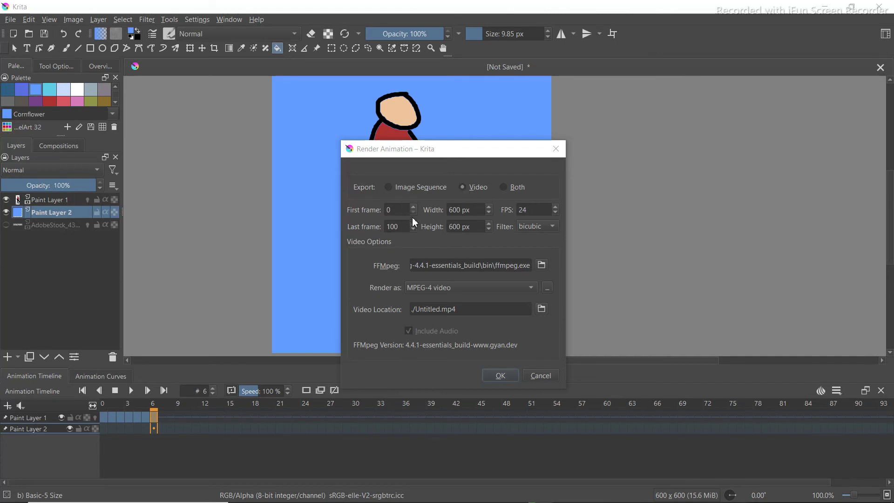
- Set the last frame to 6 and the video location to 2d animation 2.mp4 in the desktop folder yt video > yt video 15
left_click(402, 228)
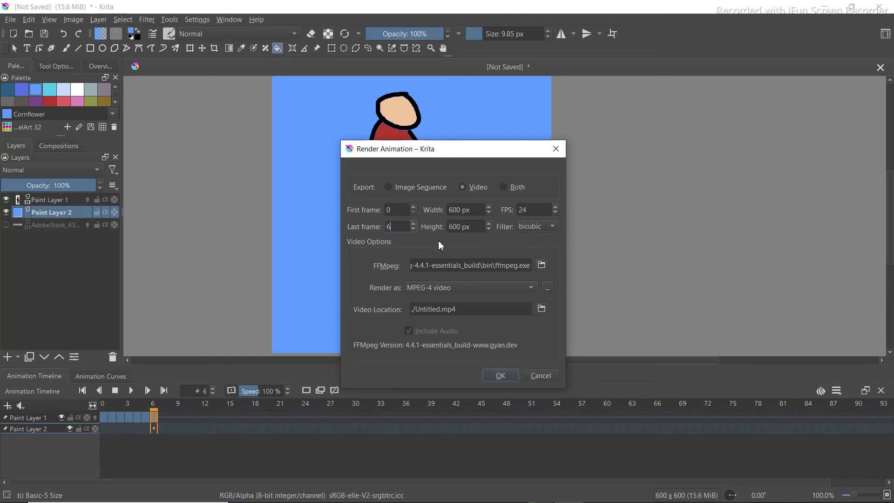
left_click(541, 309)
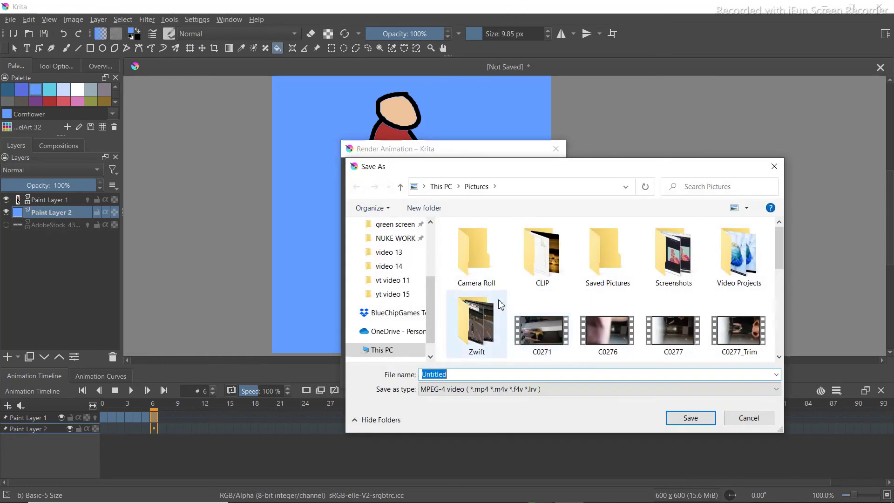
left_click_drag(433, 309, 431, 230)
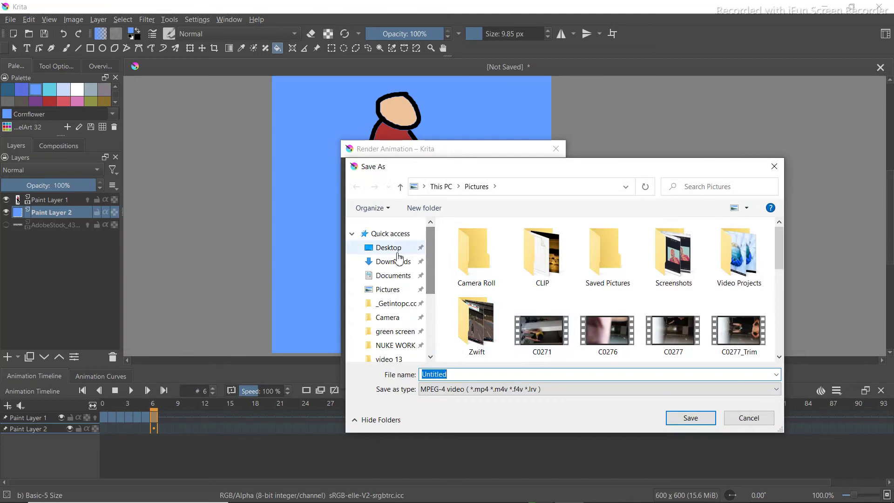
left_click(393, 248)
scroll(675, 315, "down", 1)
double_click(694, 316)
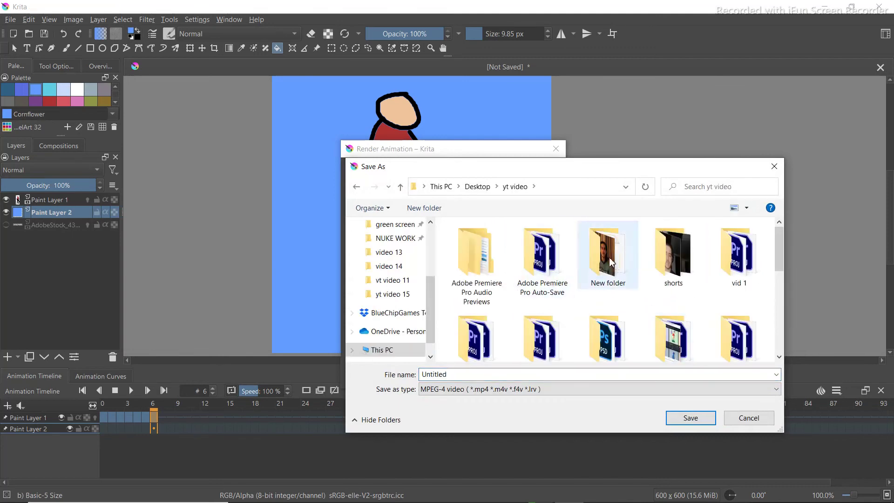
scroll(642, 269, "down", 3)
double_click(620, 324)
double_click(474, 251)
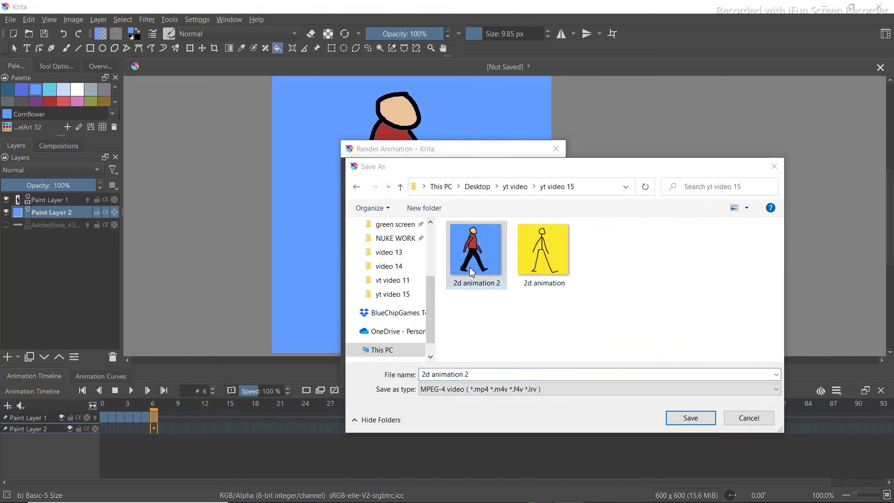
left_click(481, 262)
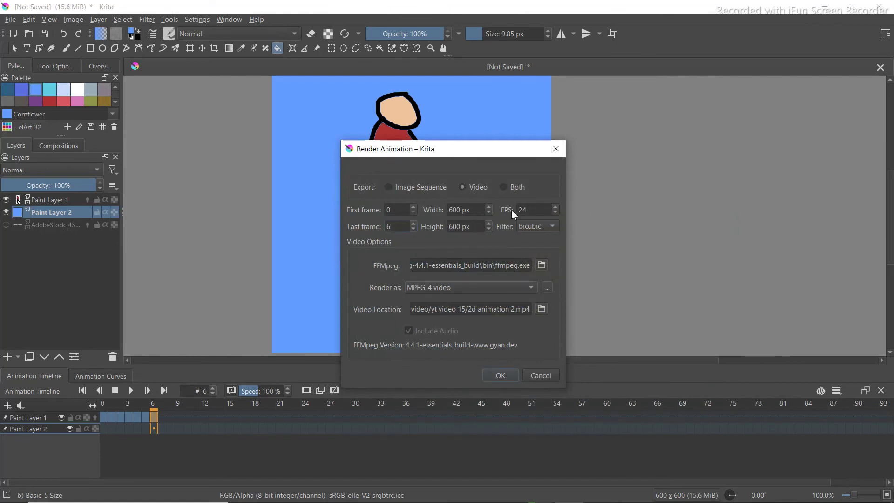
- Lower the frame rate slightly and render the animation as an MPEG-4 video
left_click(556, 213)
left_click(555, 213)
left_click(505, 379)
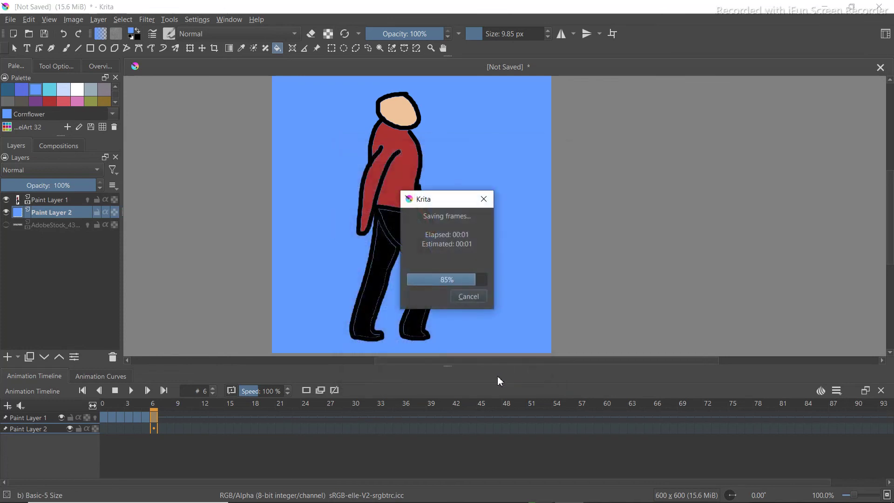
- Play the rendered 2d animation 2 video from the yt video 15 folder, then close the player and the folder
left_click(825, 7)
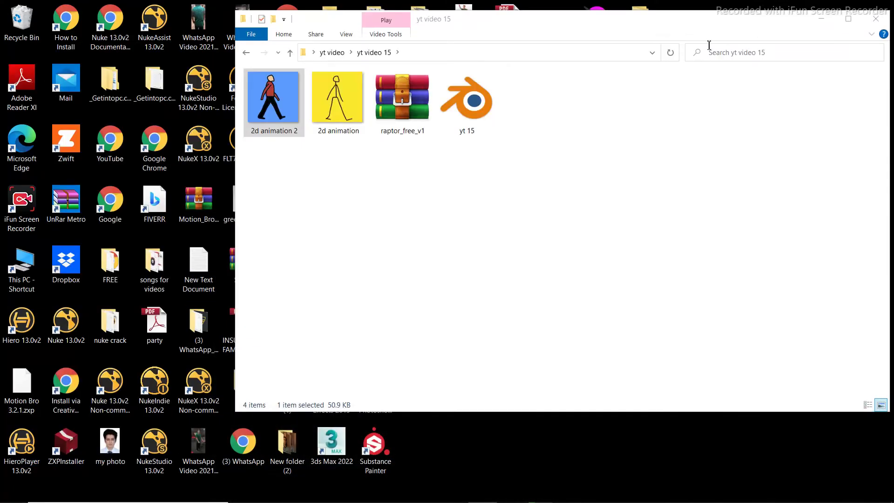
double_click(262, 126)
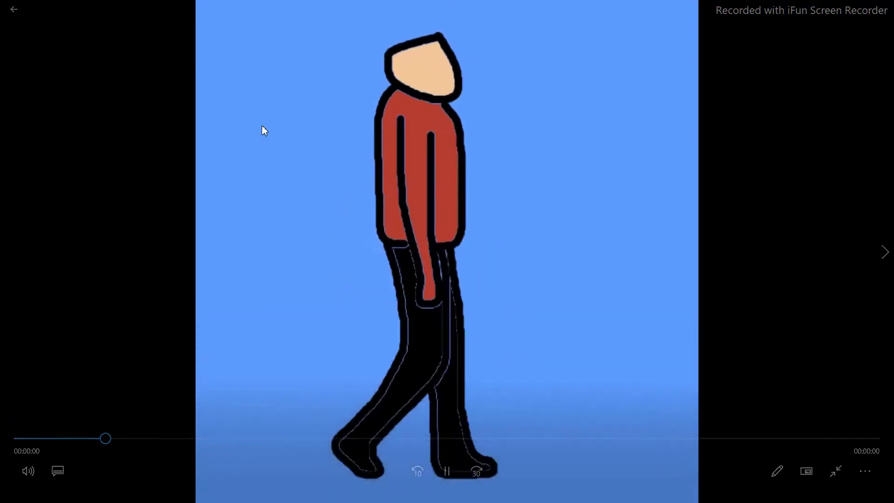
left_click(119, 438)
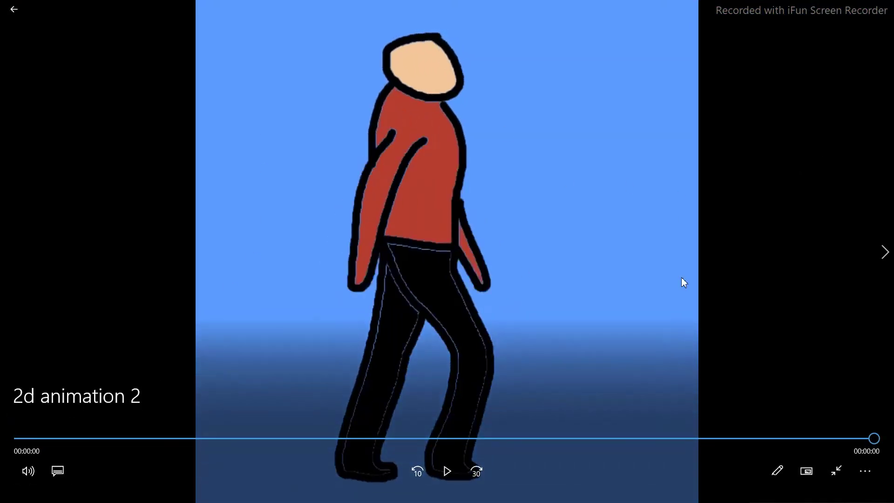
left_click(877, 8)
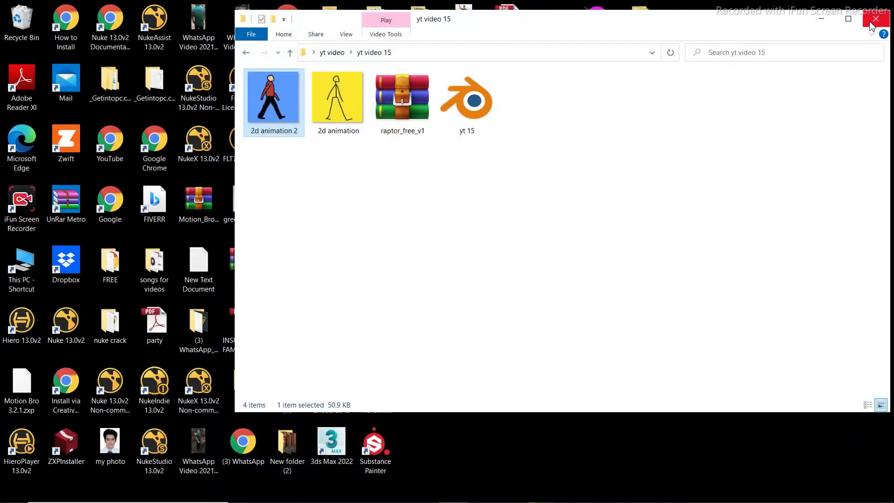
left_click(870, 23)
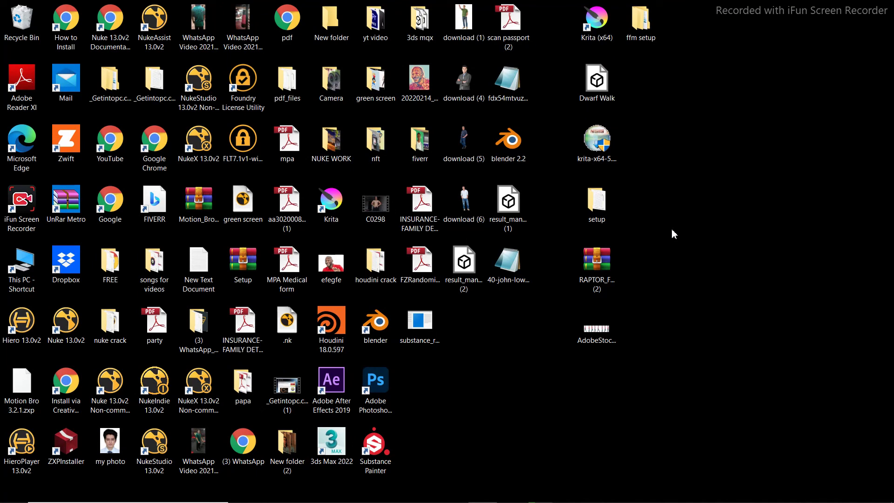
- Switch to Chrome, close the YouTube page, and add 2d animation 2.mp4 to the Convertio file converter
mouse_move(566, 499)
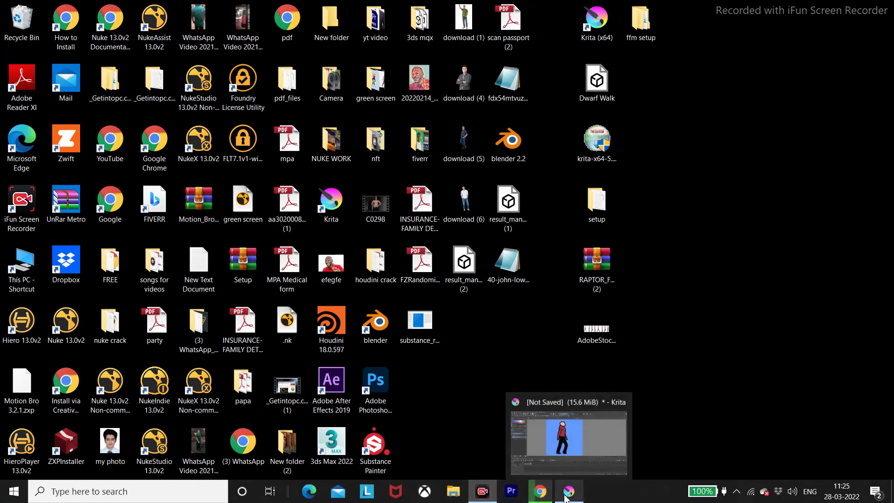
left_click(540, 491)
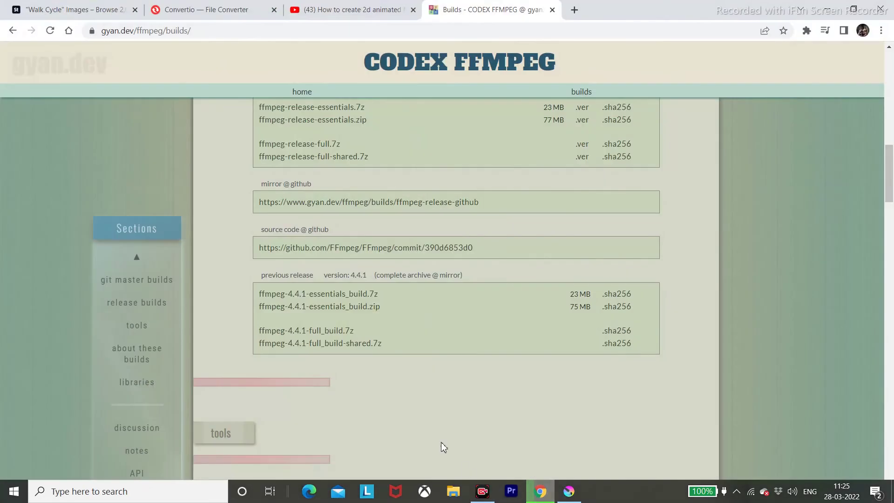
left_click(413, 10)
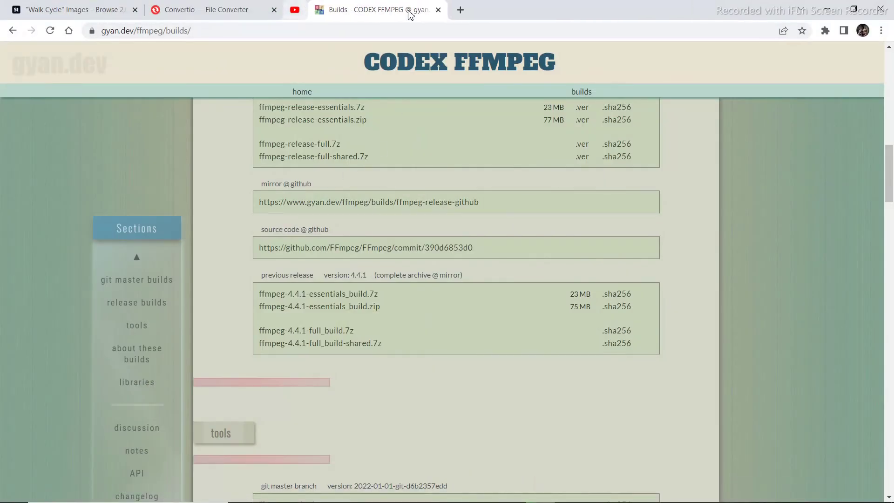
left_click(168, 14)
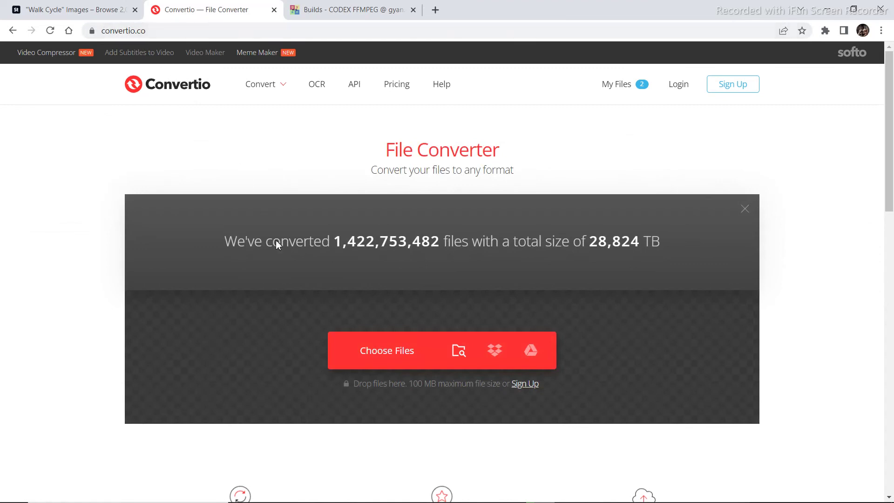
left_click(380, 357)
double_click(148, 122)
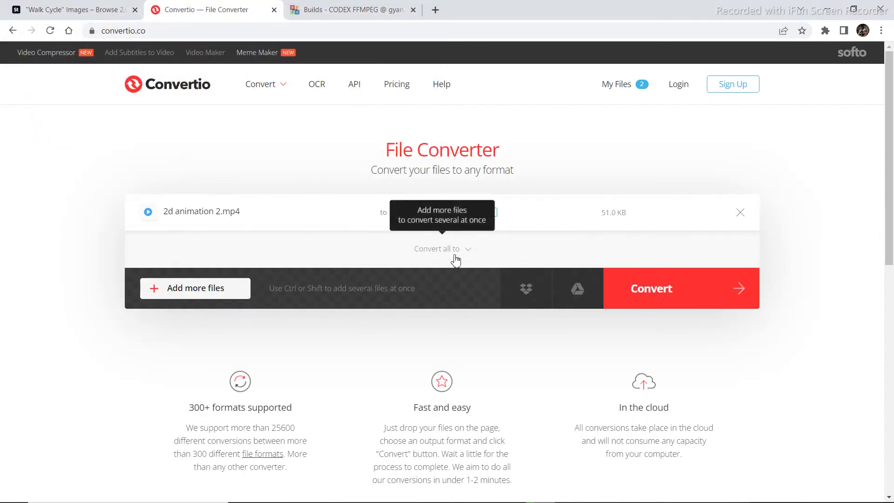
- Choose GIF as the output format for 2d animation 2.mp4 and convert it
left_click(661, 297)
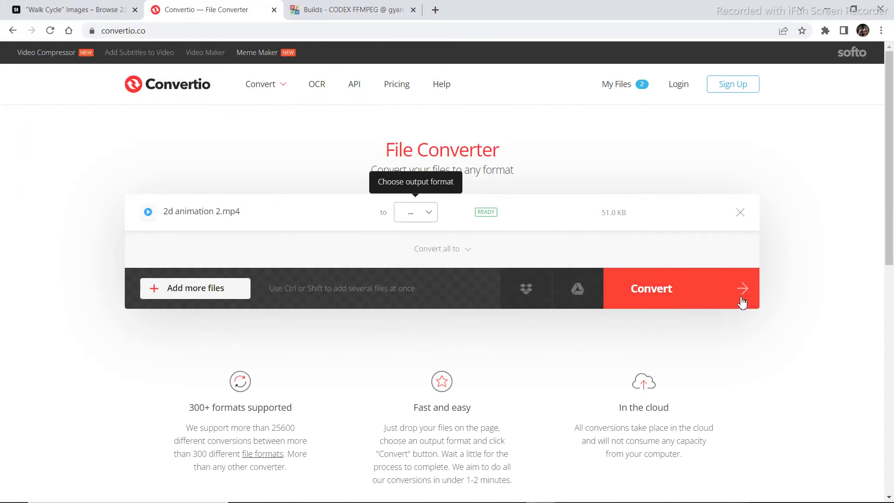
left_click(430, 215)
left_click(489, 283)
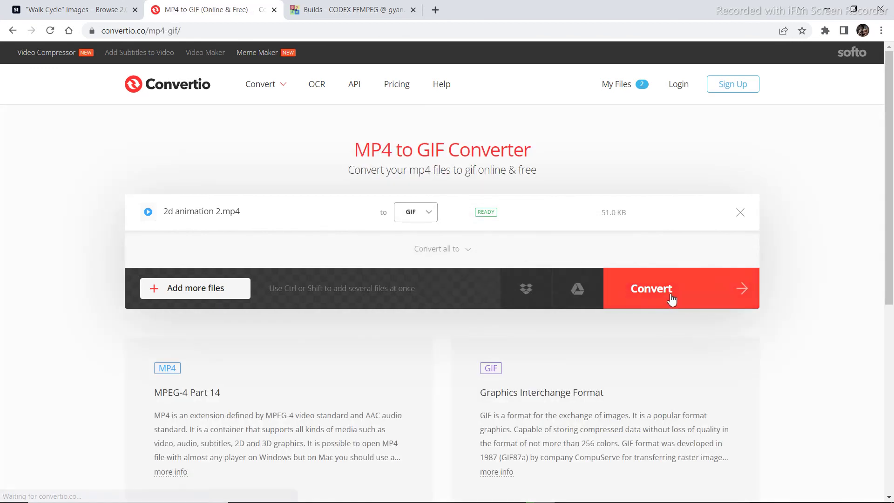
left_click(670, 299)
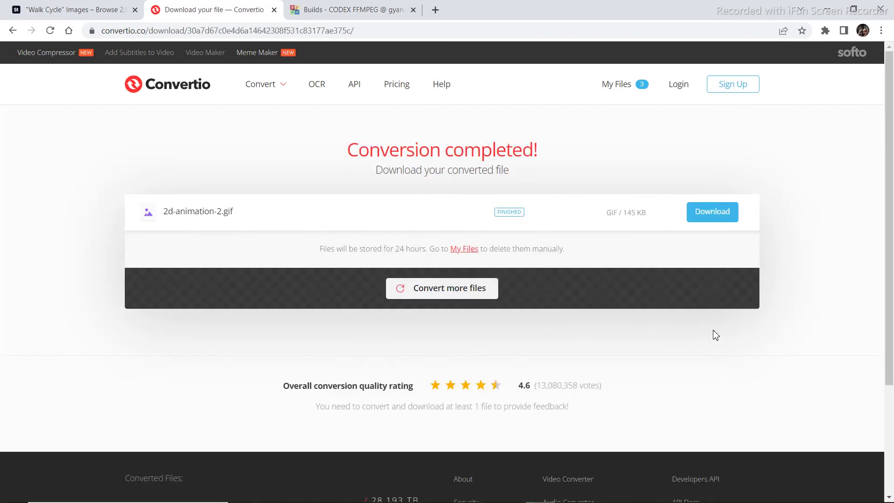
- Download 2d-animation-2.gif, place it on the desktop, and open it to view the looping animation
left_click(718, 219)
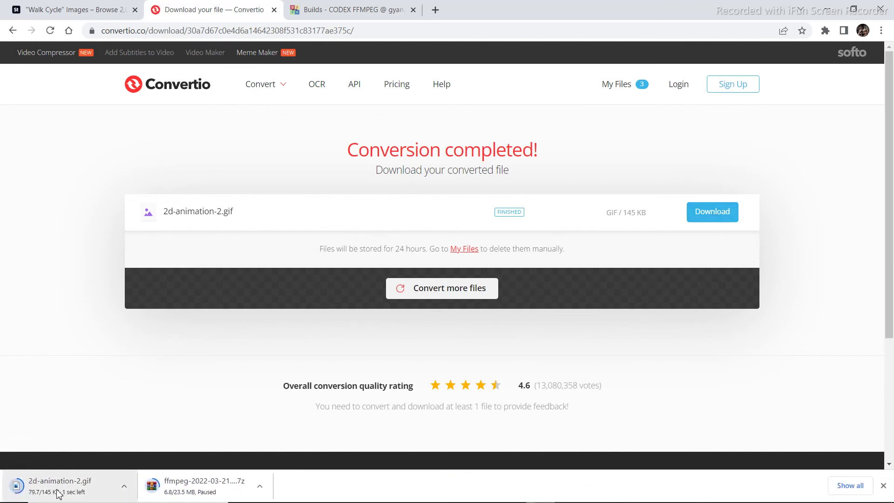
left_click_drag(93, 495, 651, 96)
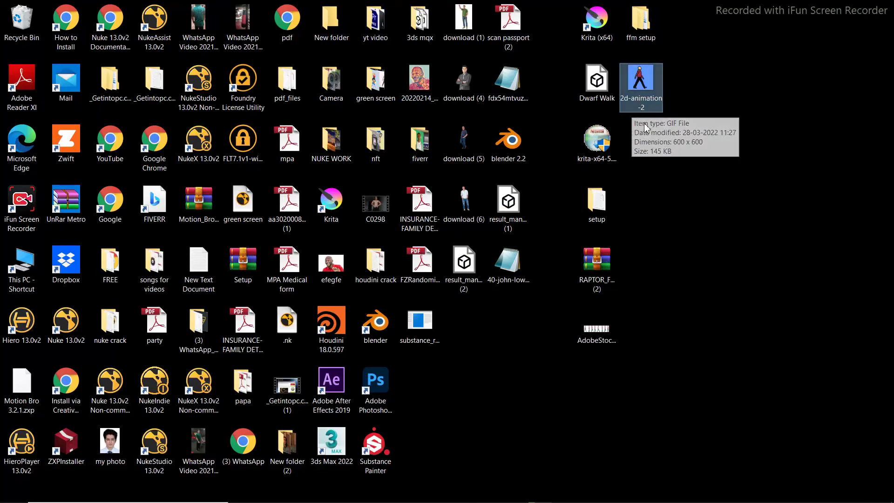
double_click(644, 93)
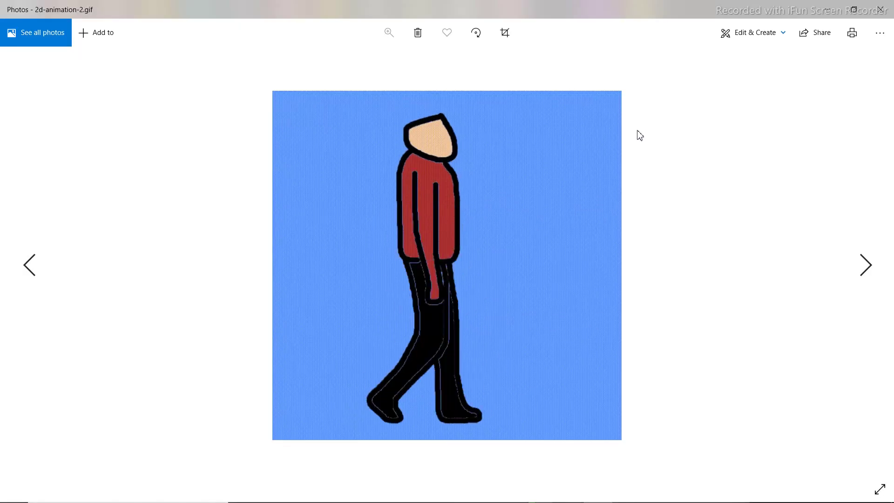